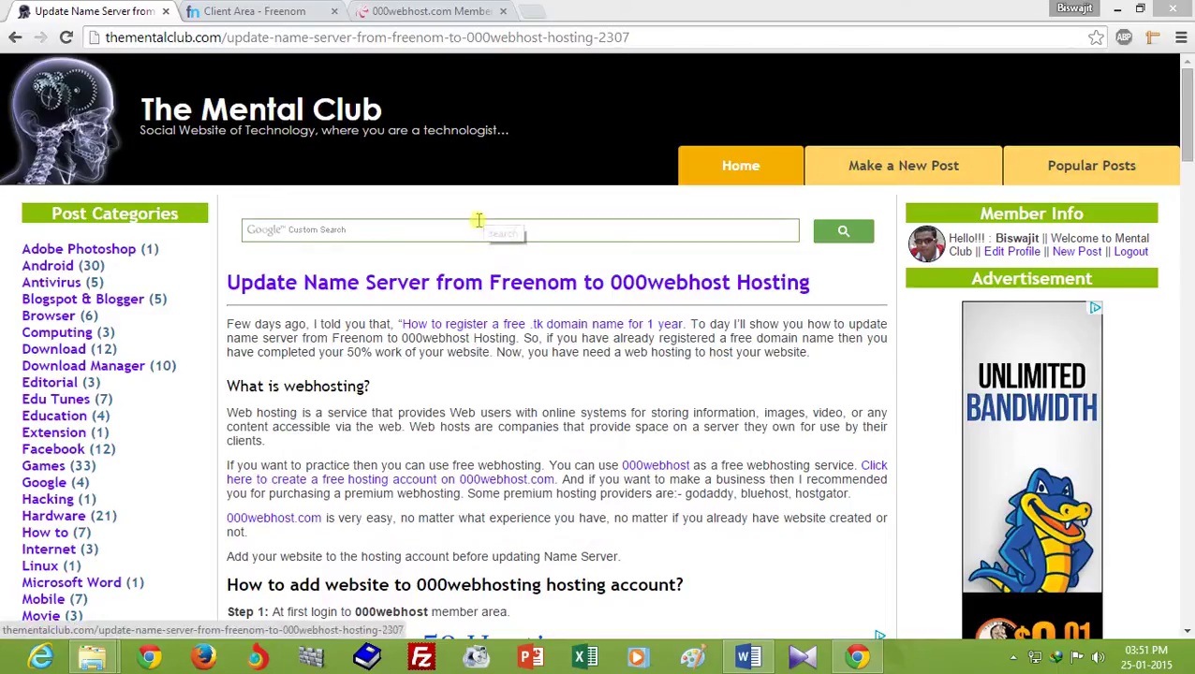
Switch between the Freenom and 000webhost tabs, ending on Freenom's list of six active .tk domains.
left_click(278, 10)
left_click(431, 12)
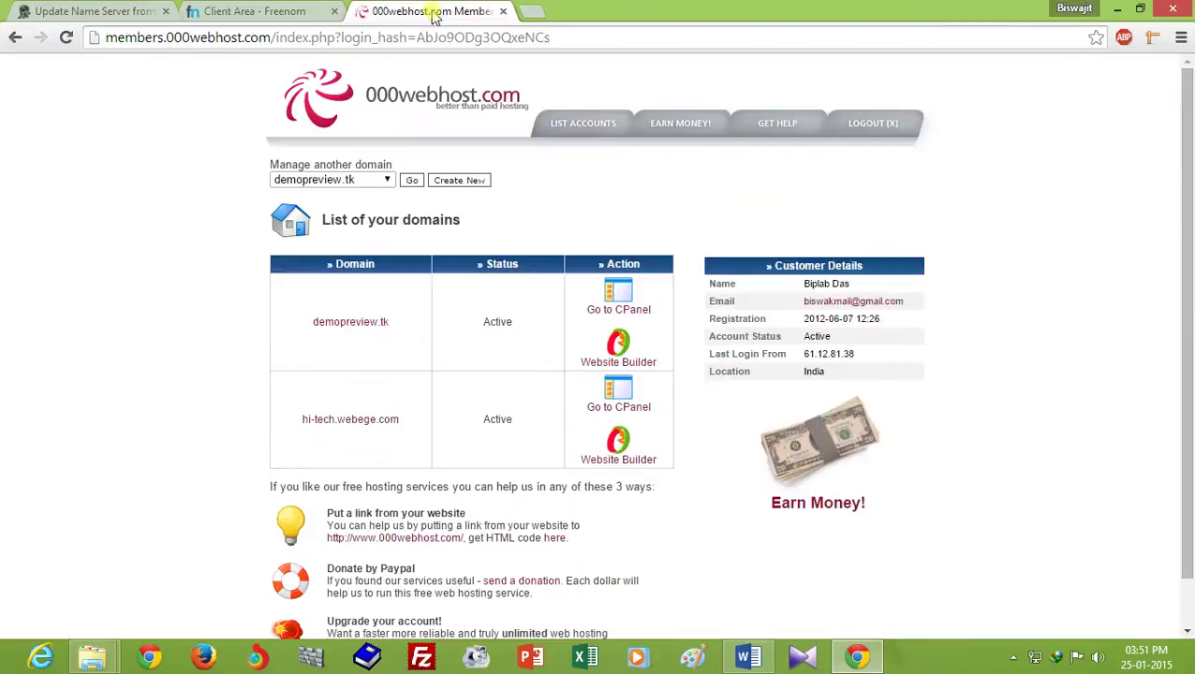
left_click(276, 9)
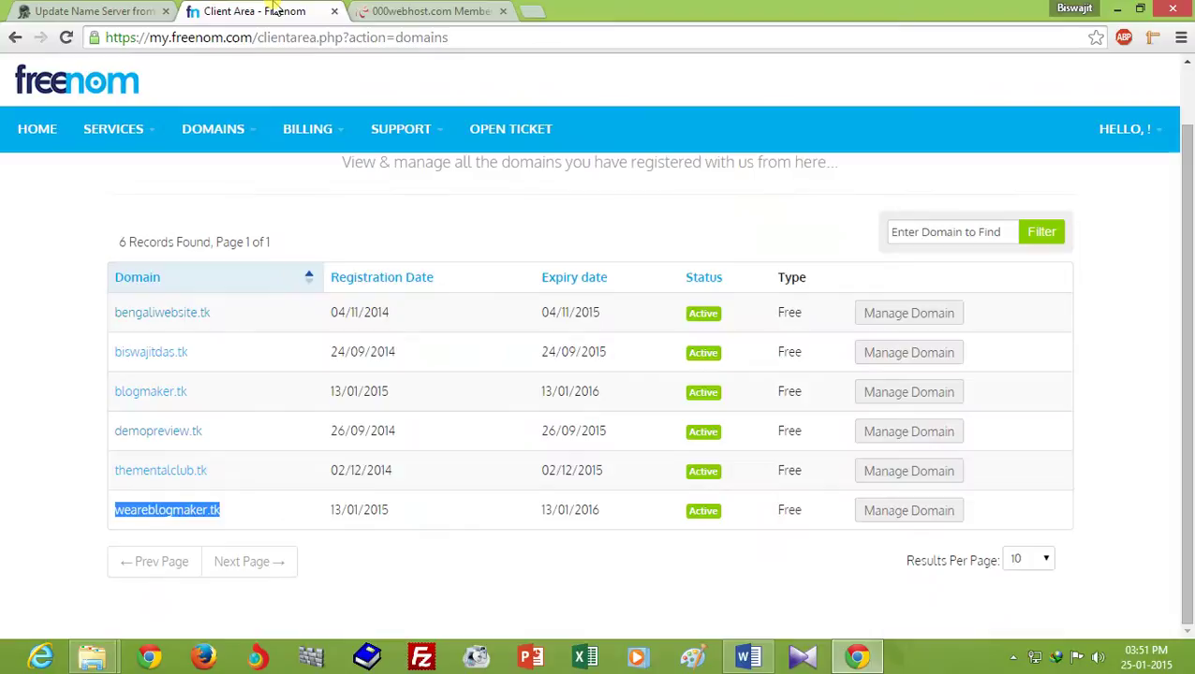
Compare the Freenom and 000webhost domain lists, then open Manage Domain for weareblogmaker.tk.
left_click(381, 506)
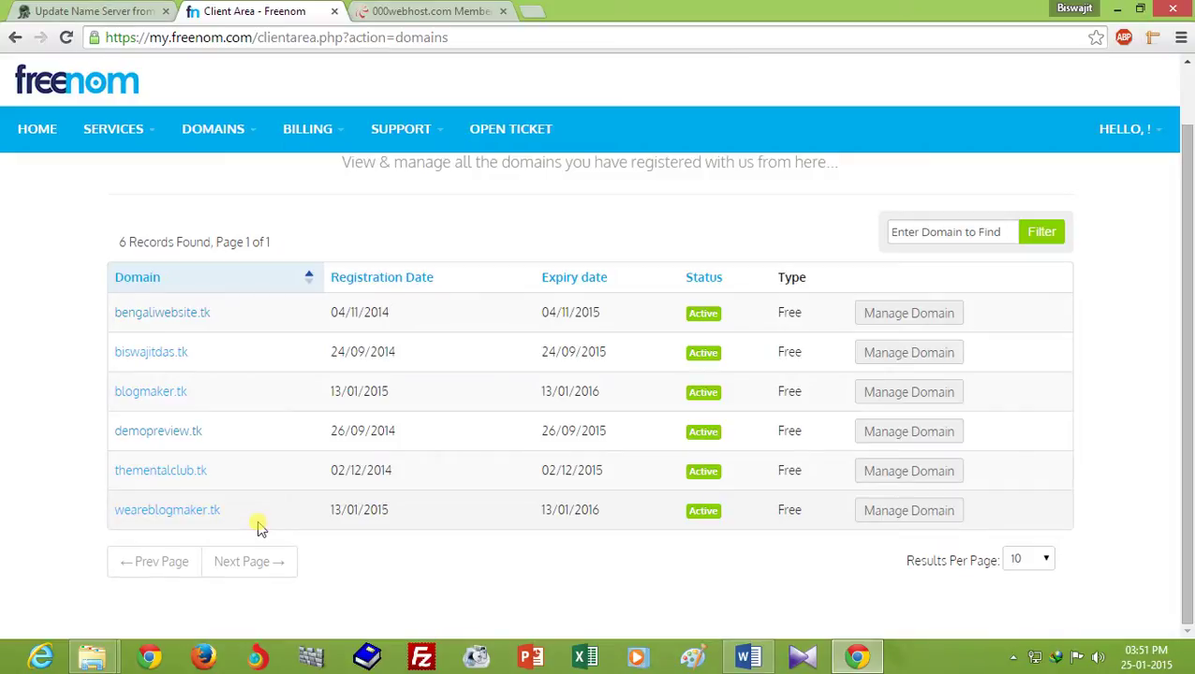
left_click(393, 11)
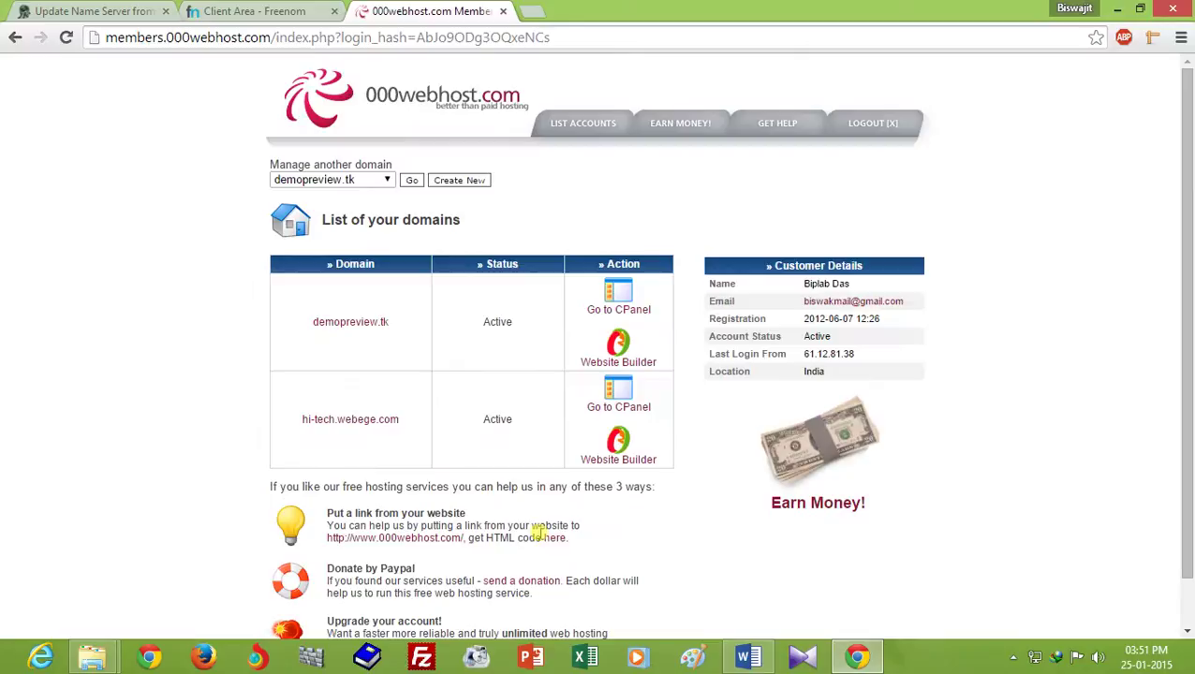
left_click(227, 12)
left_click(384, 11)
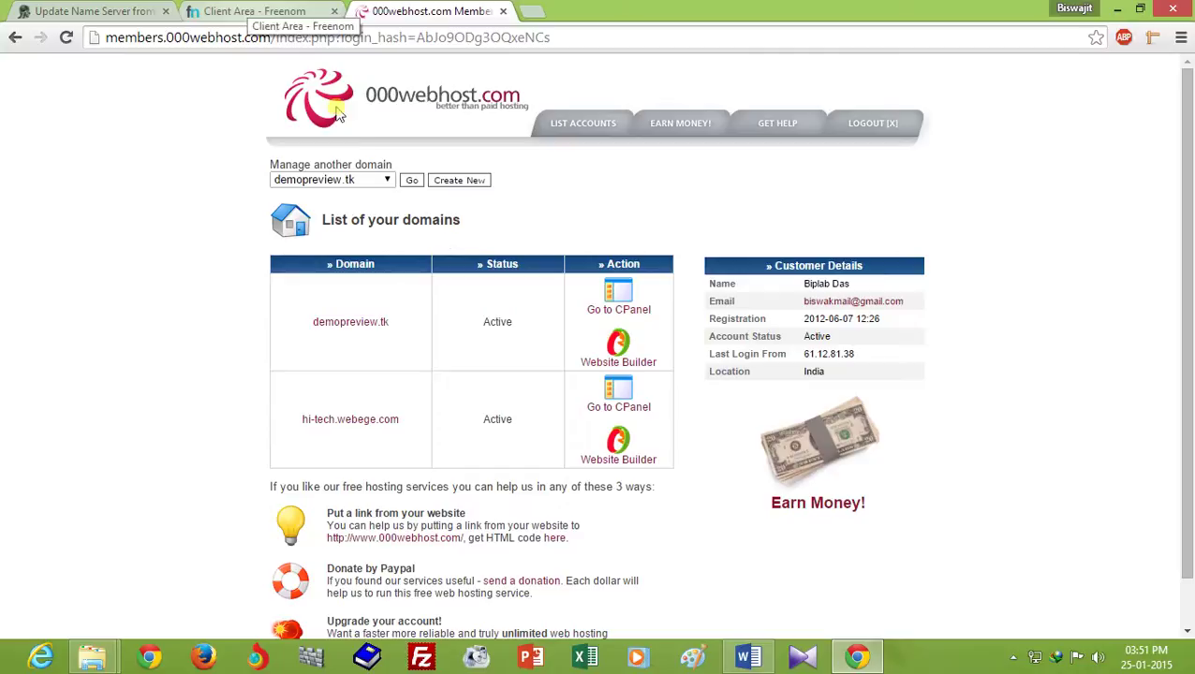
left_click(258, 10)
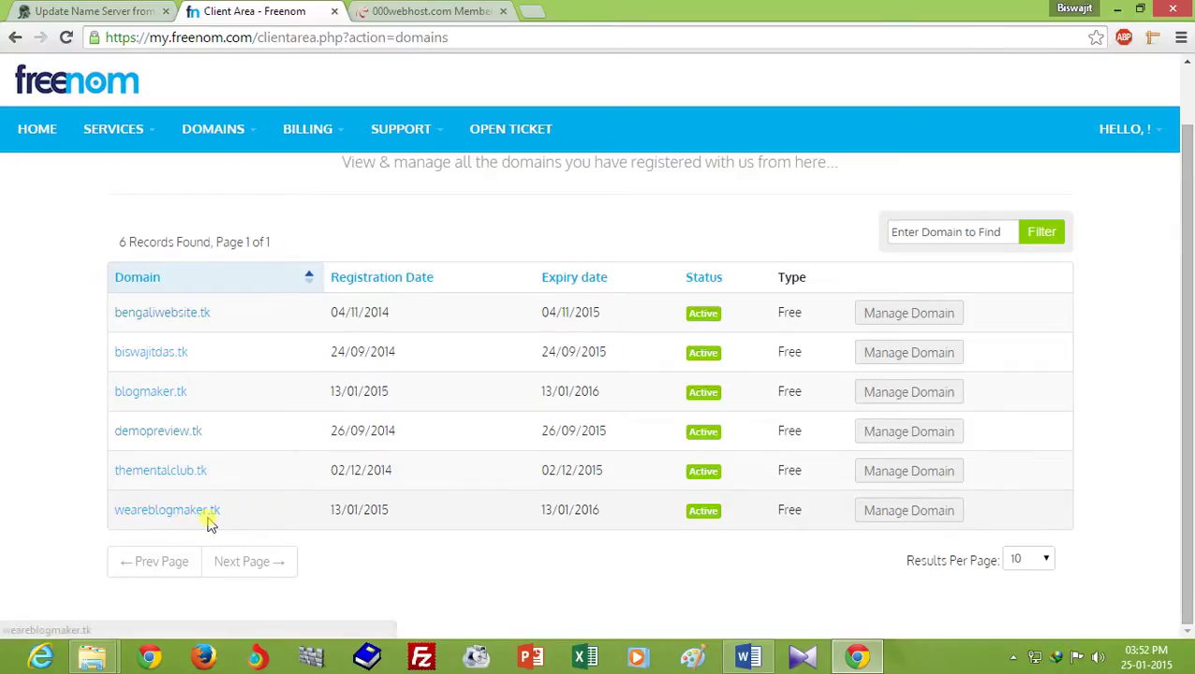
left_click(460, 8)
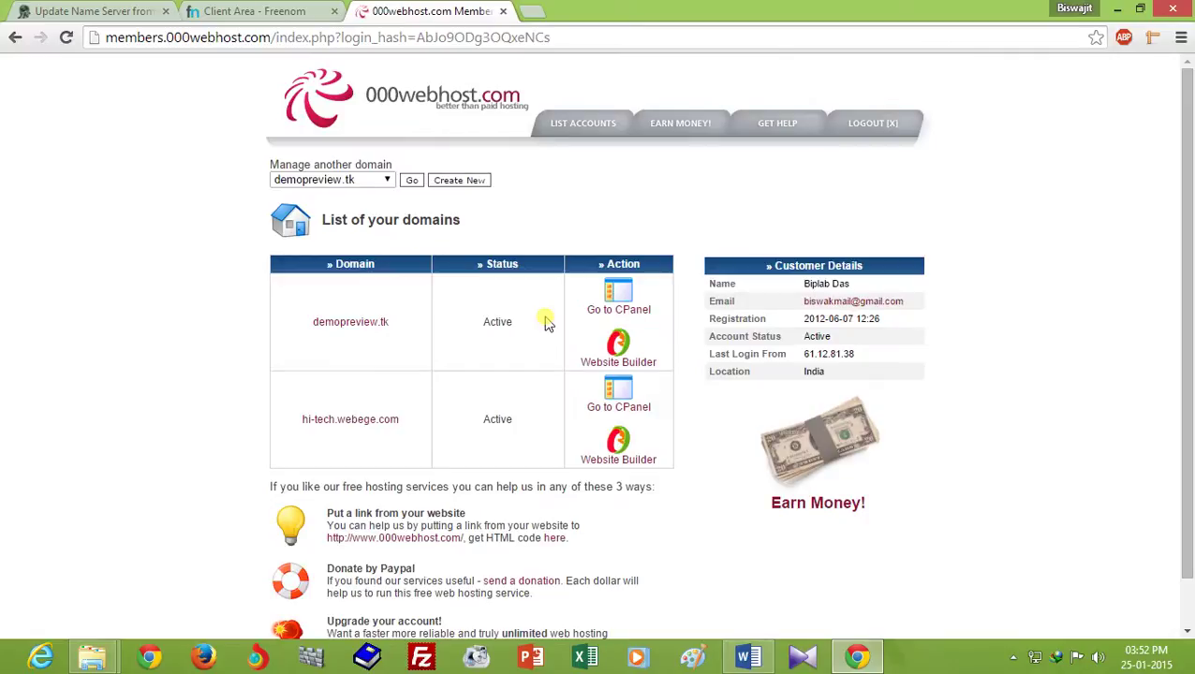
left_click(264, 10)
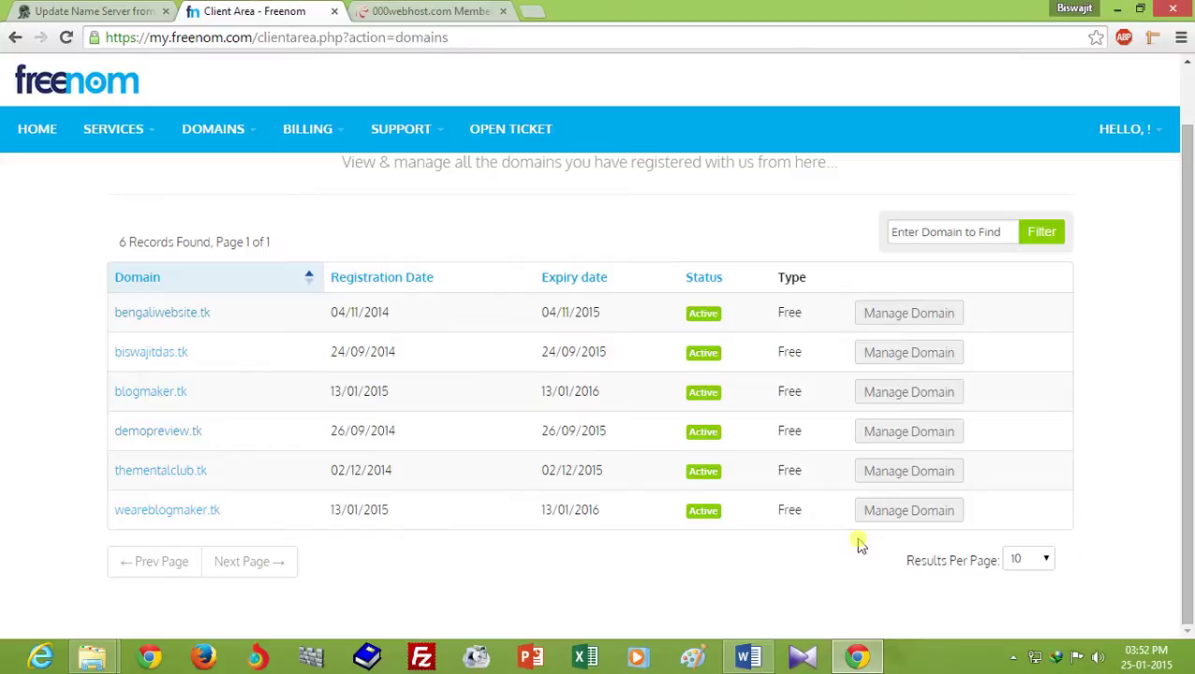
left_click(928, 521)
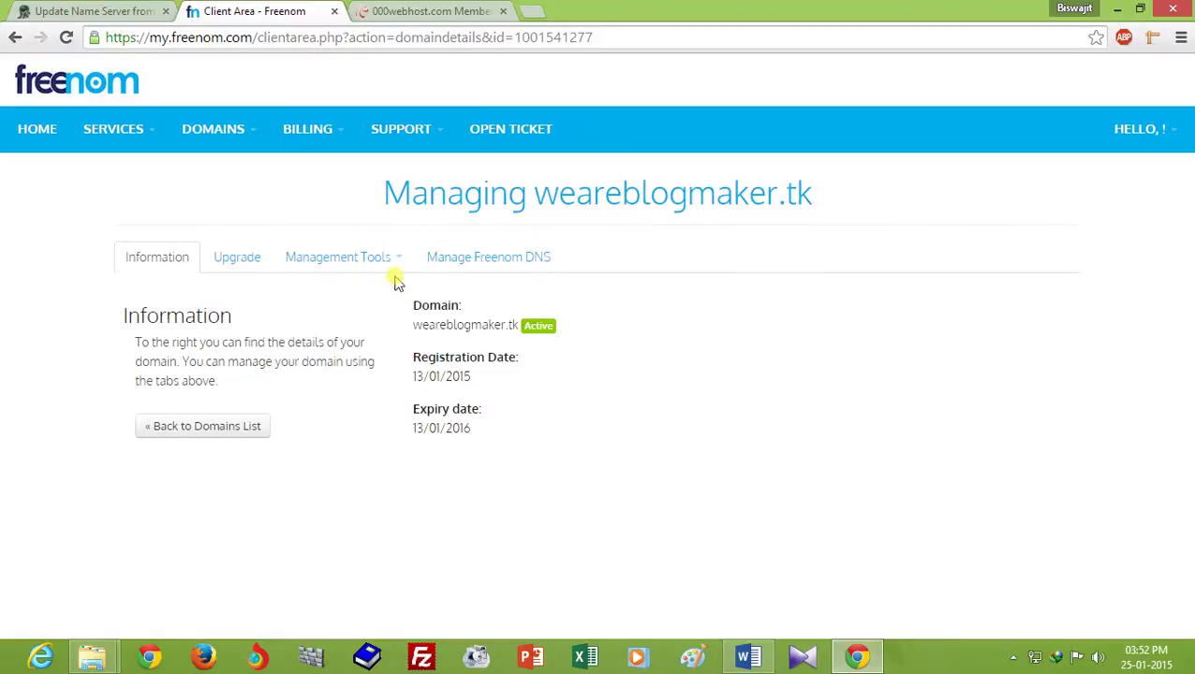
Open weareblogmaker.tk's nameserver settings and choose Use custom nameservers.
left_click(394, 264)
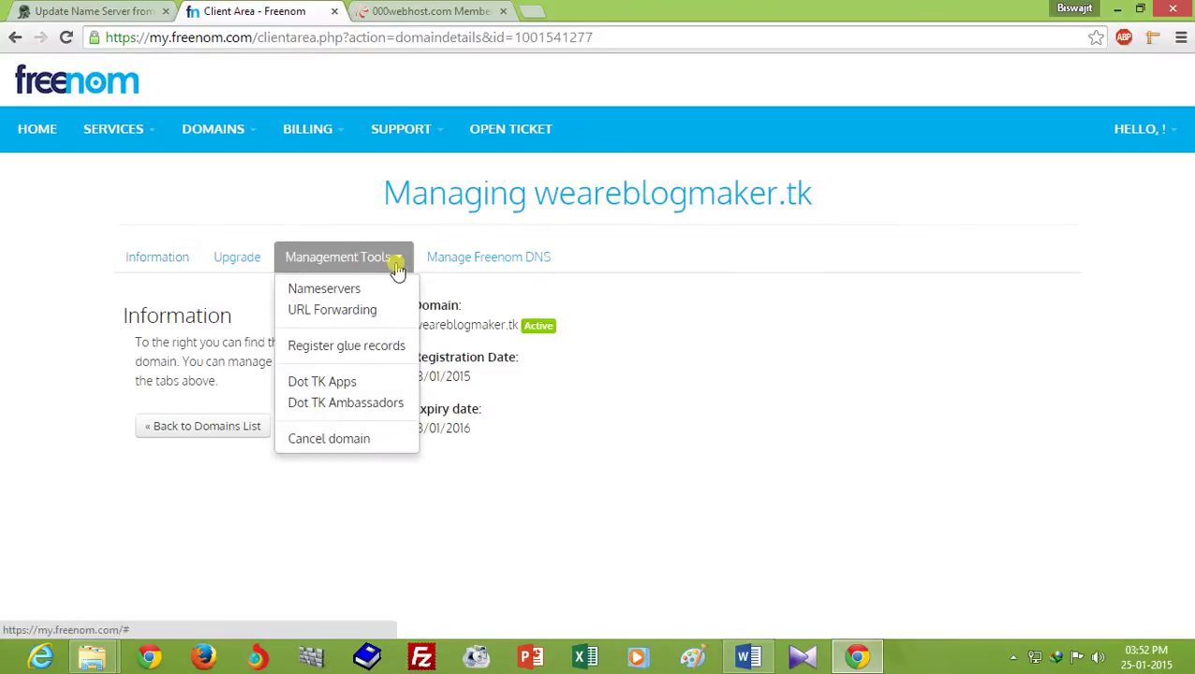
left_click(356, 288)
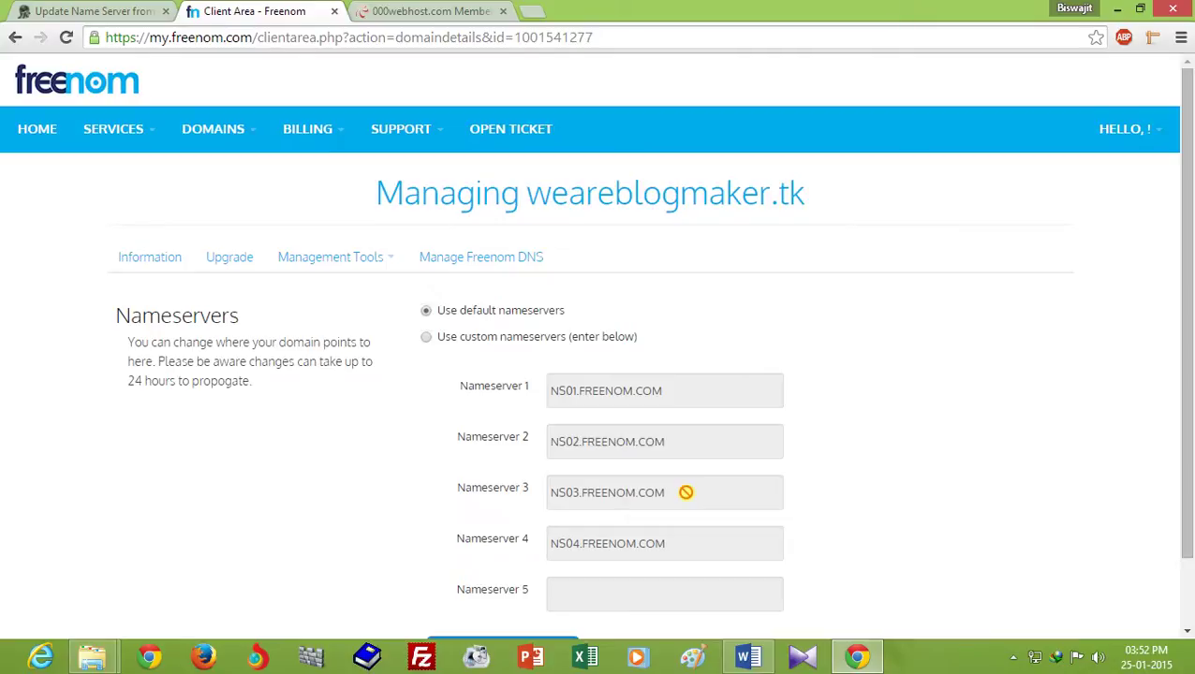
left_click(427, 337)
left_click(406, 13)
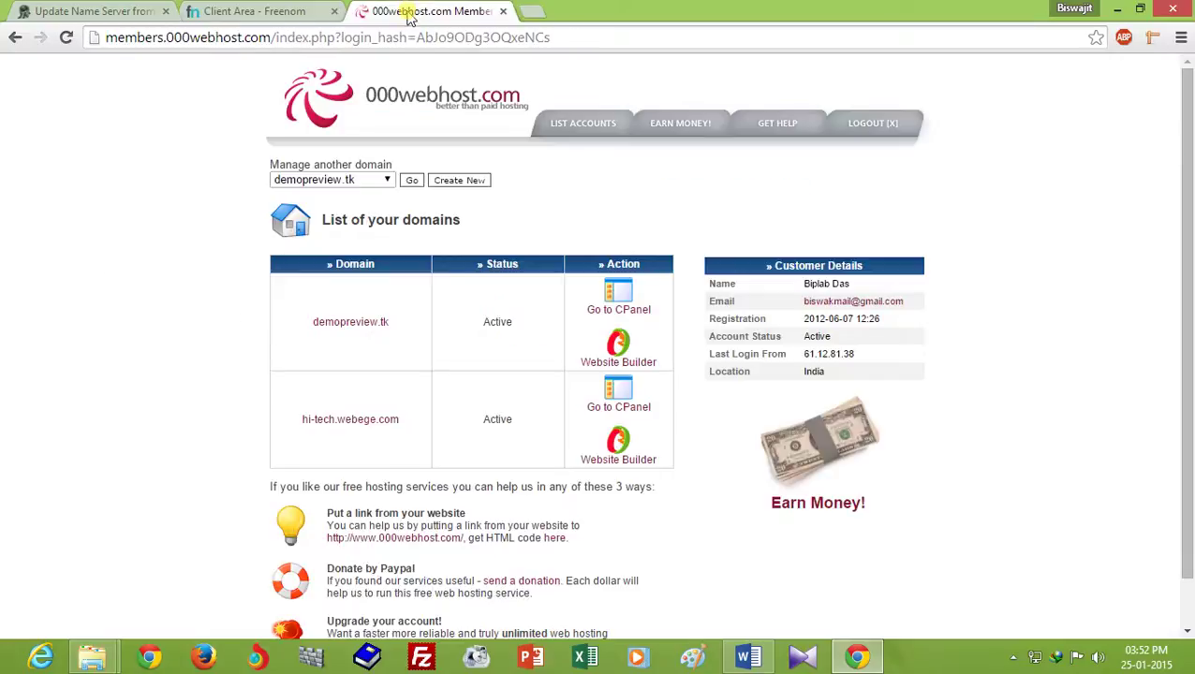
left_click(286, 12)
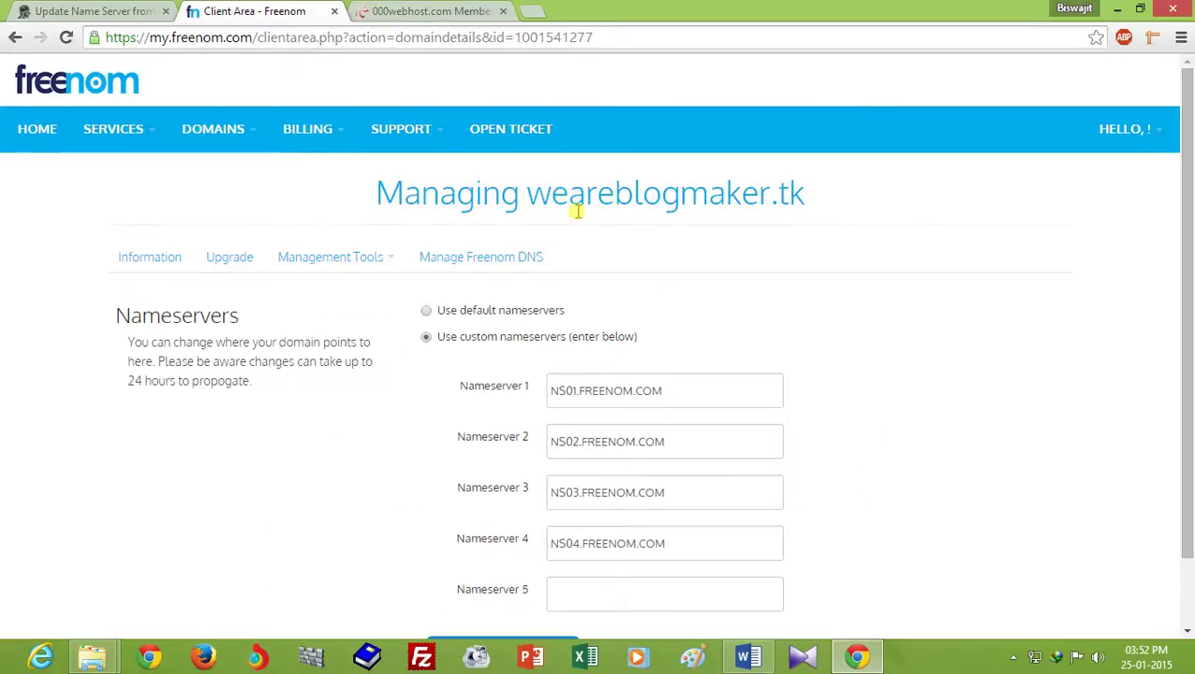
Copy the domain name weareblogmaker.tk from the heading and go to the 000webhost members area.
left_click_drag(528, 192, 803, 196)
right_click(805, 204)
left_click(828, 207)
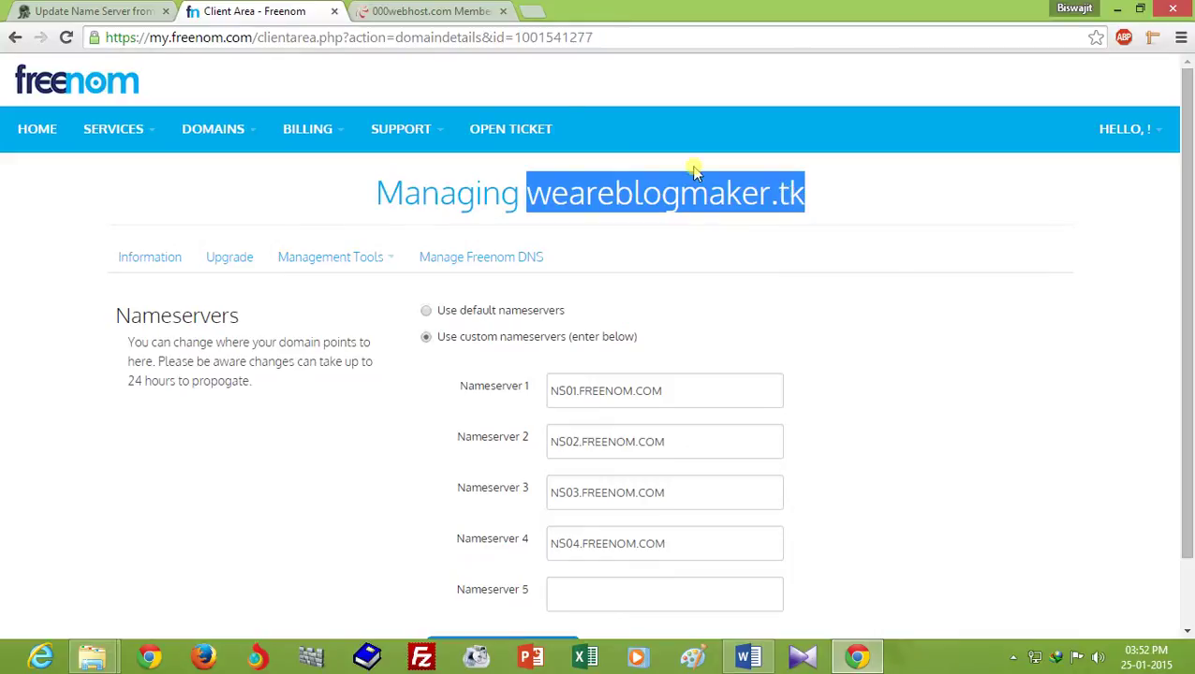
left_click(456, 11)
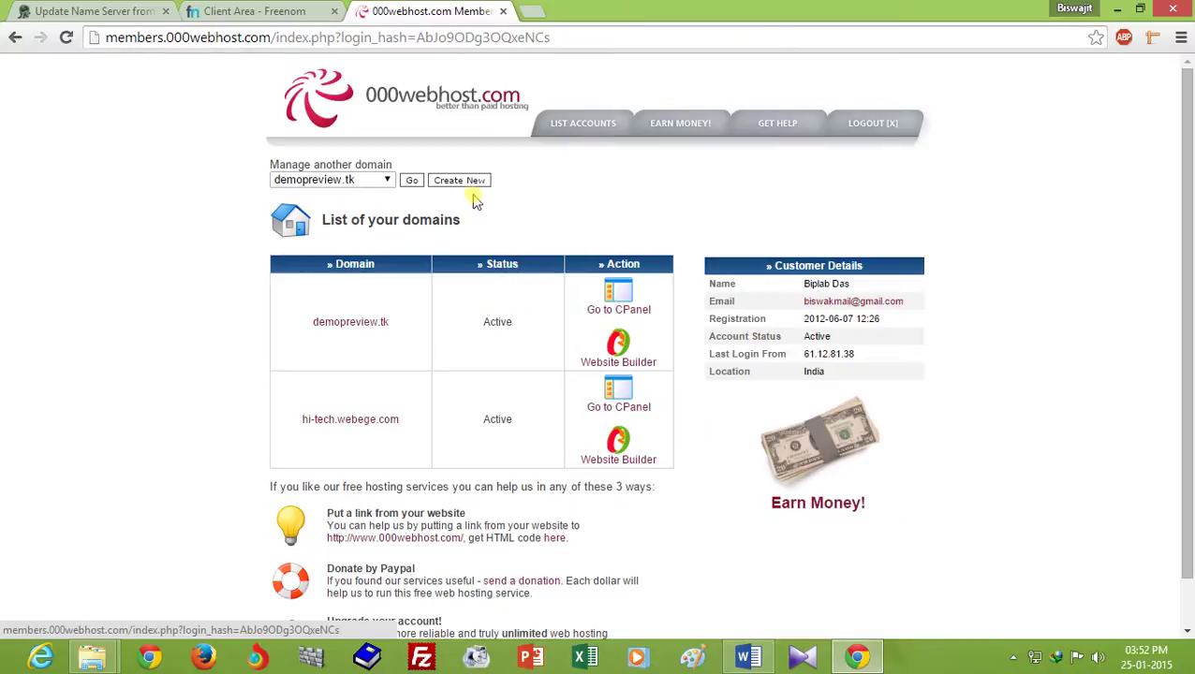
Set up a new 000webhost account hosting weareblogmaker.tk, entering an account password.
left_click(251, 12)
left_click(450, 11)
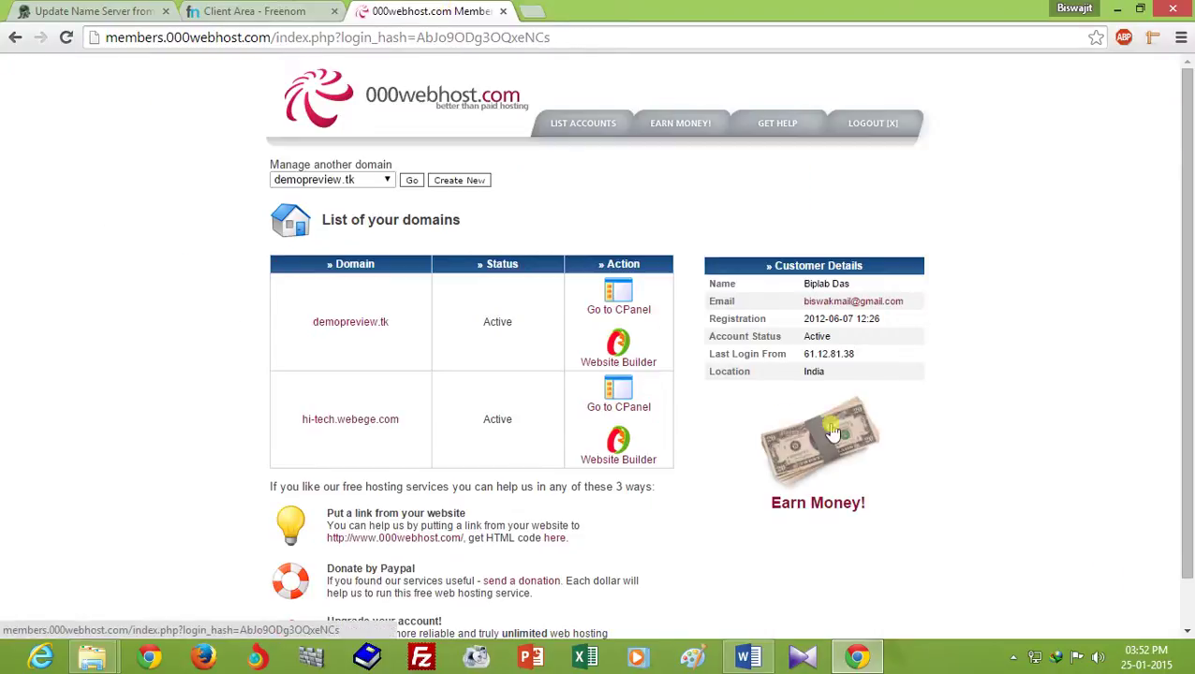
left_click(461, 181)
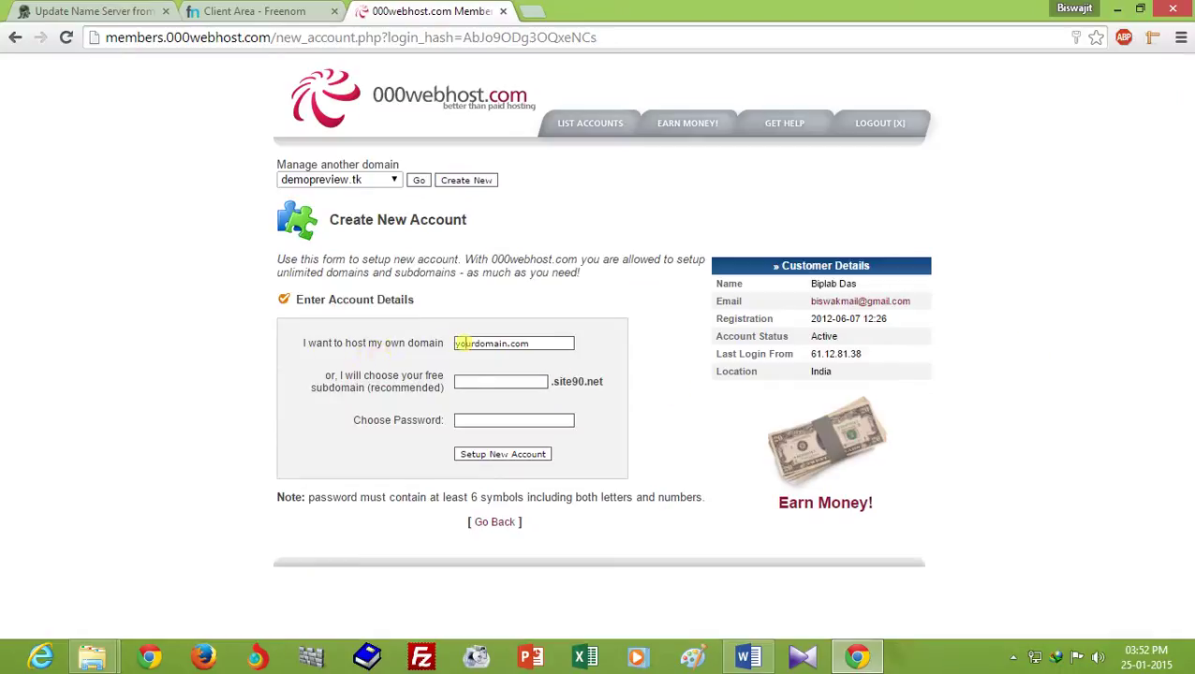
right_click(517, 342)
left_click(560, 444)
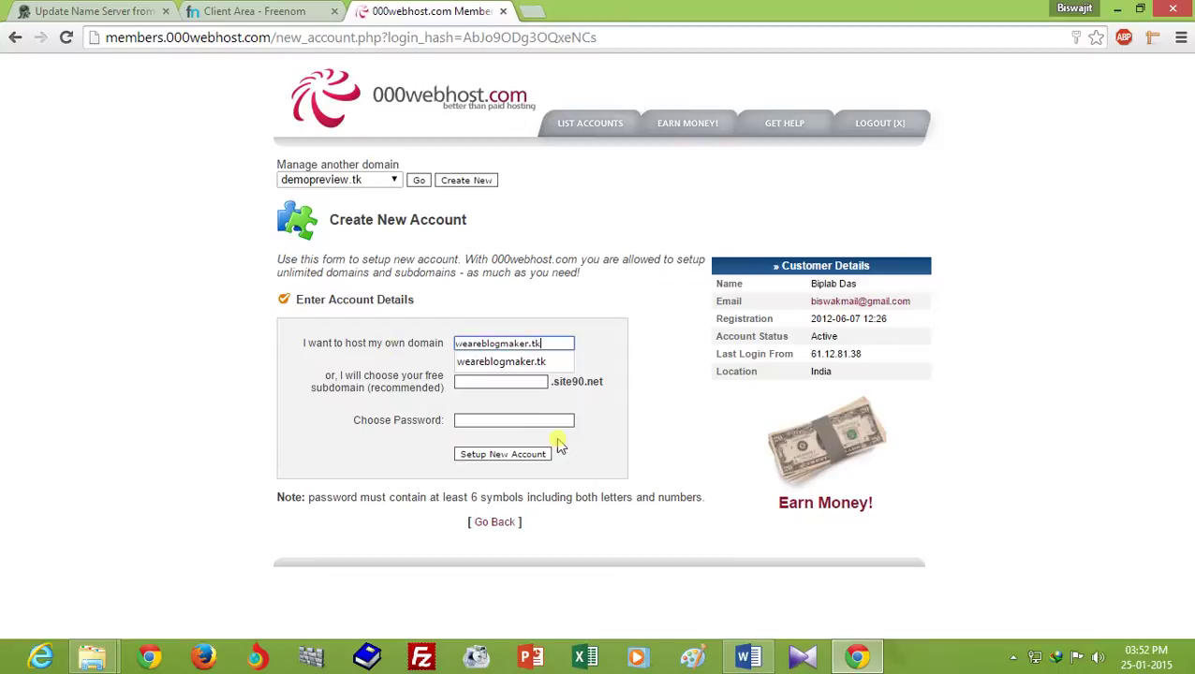
left_click(511, 365)
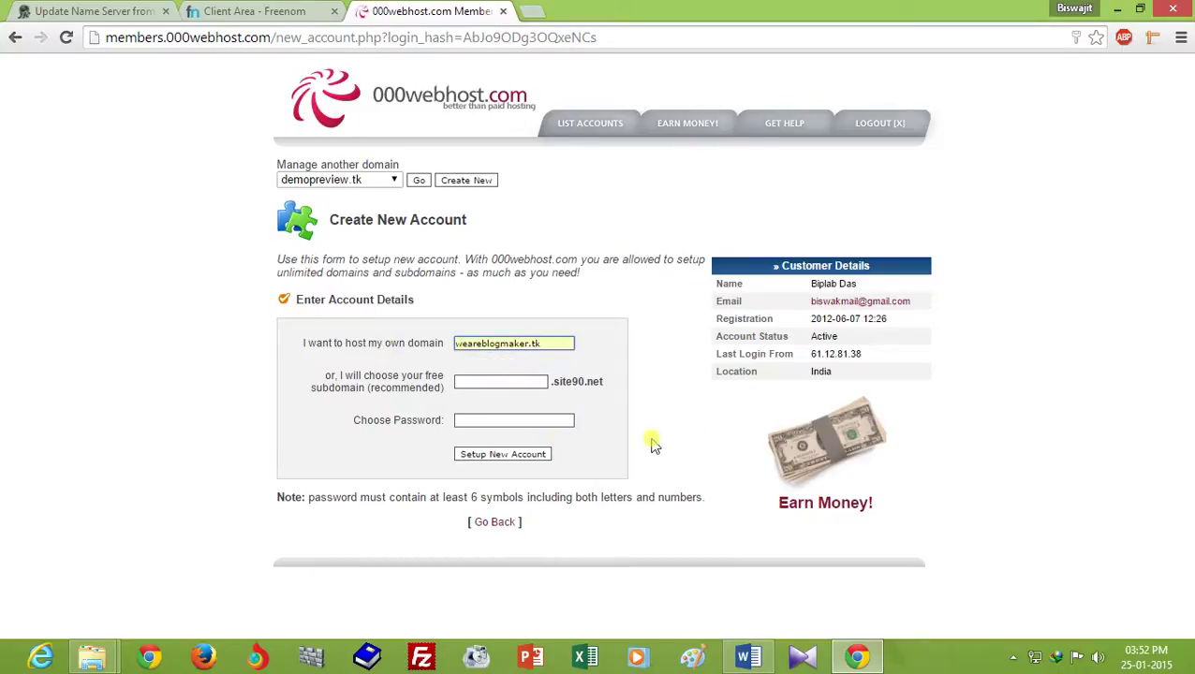
left_click(522, 423)
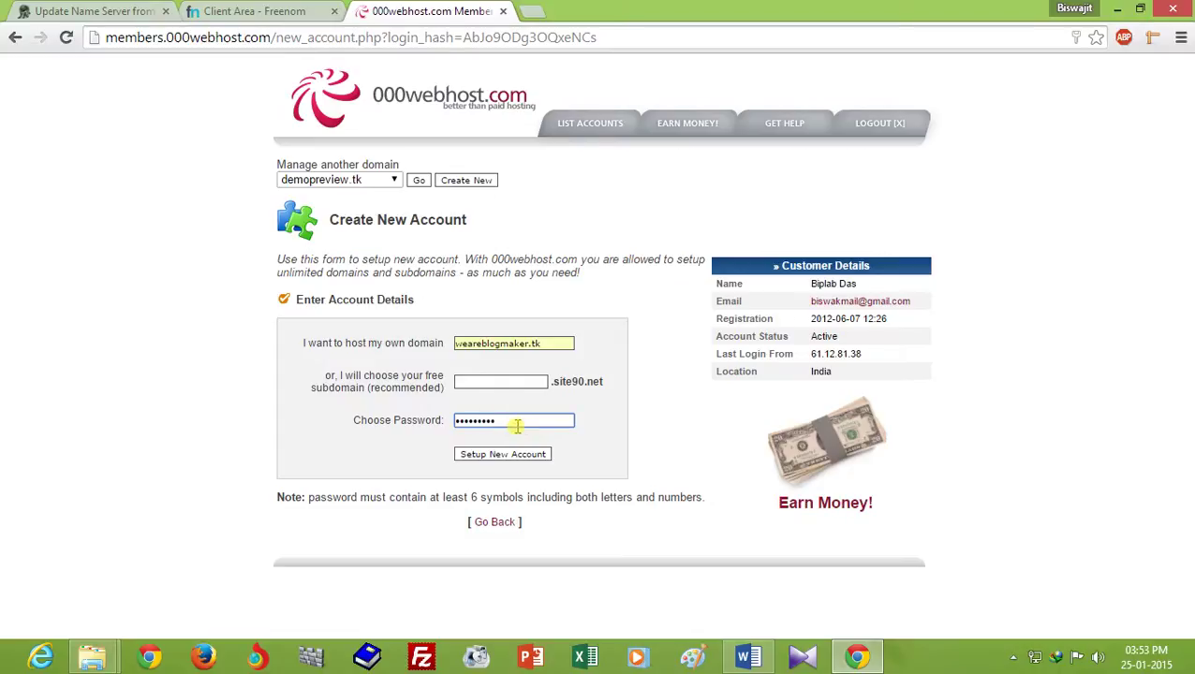
left_click(512, 458)
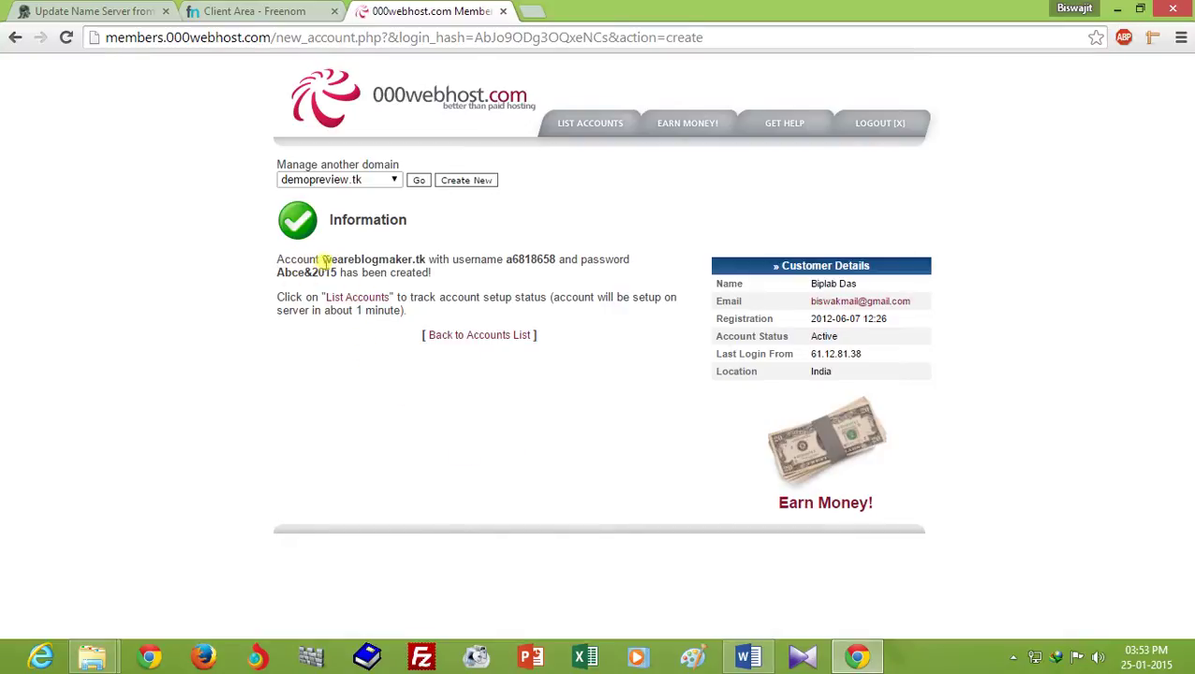
Review the new account's domain, username and password, then go back to the accounts list.
left_click_drag(321, 259, 423, 258)
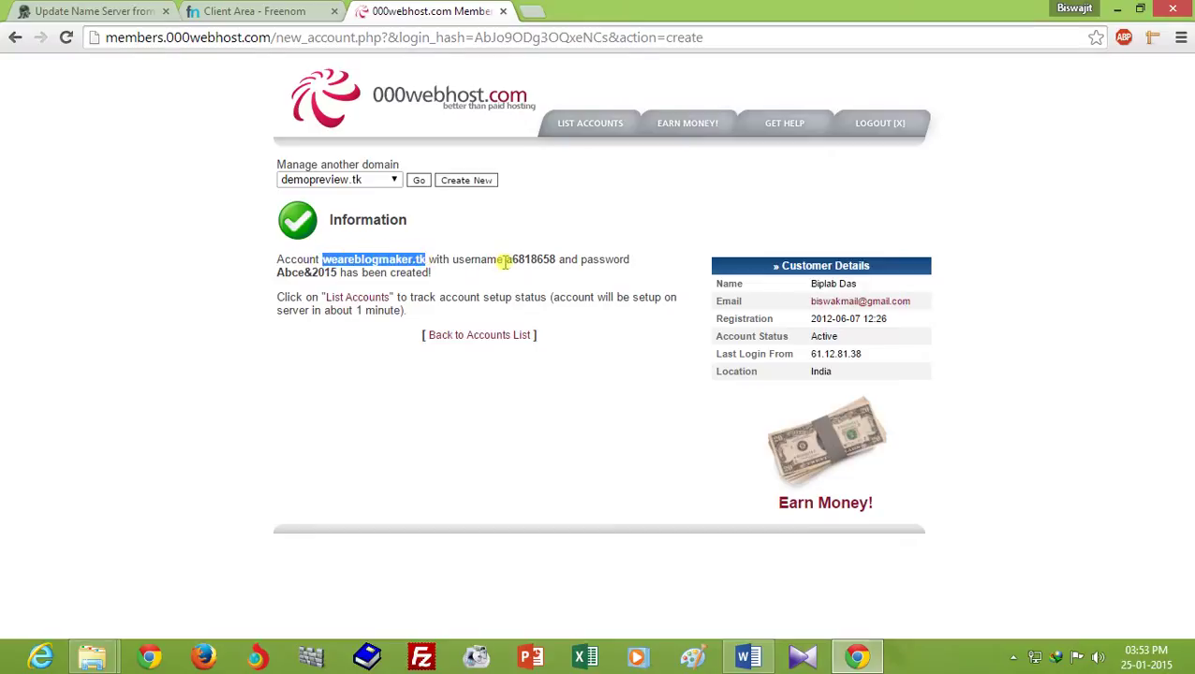
left_click_drag(506, 260, 555, 259)
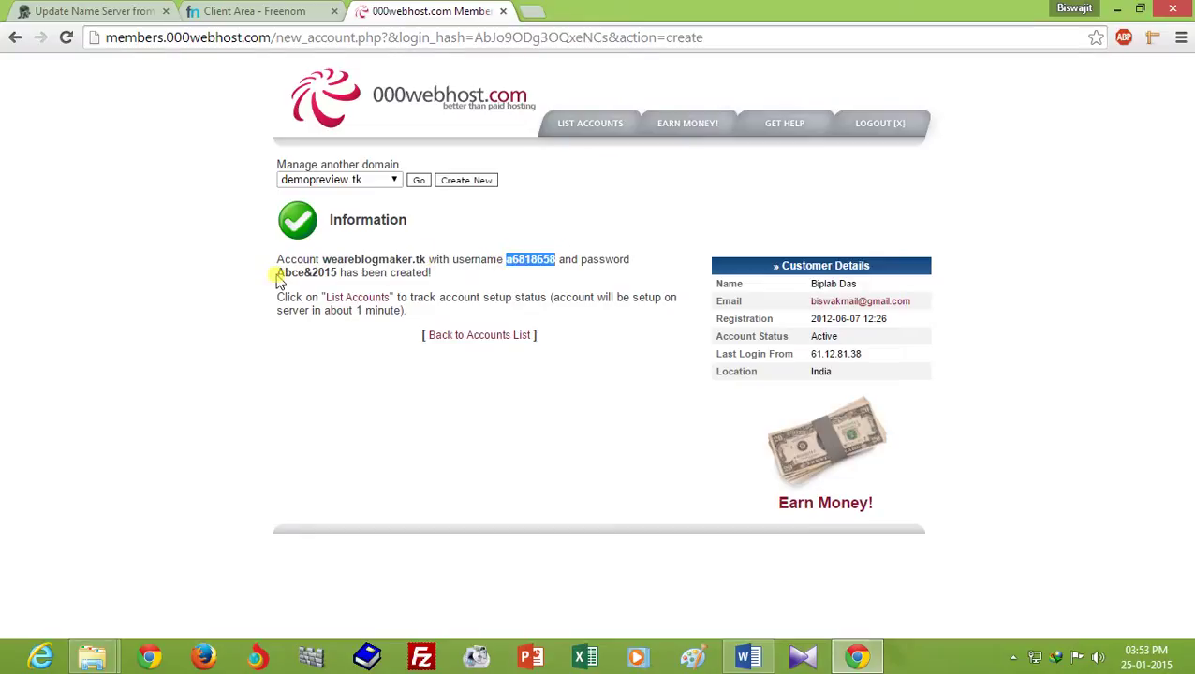
left_click_drag(277, 273, 337, 272)
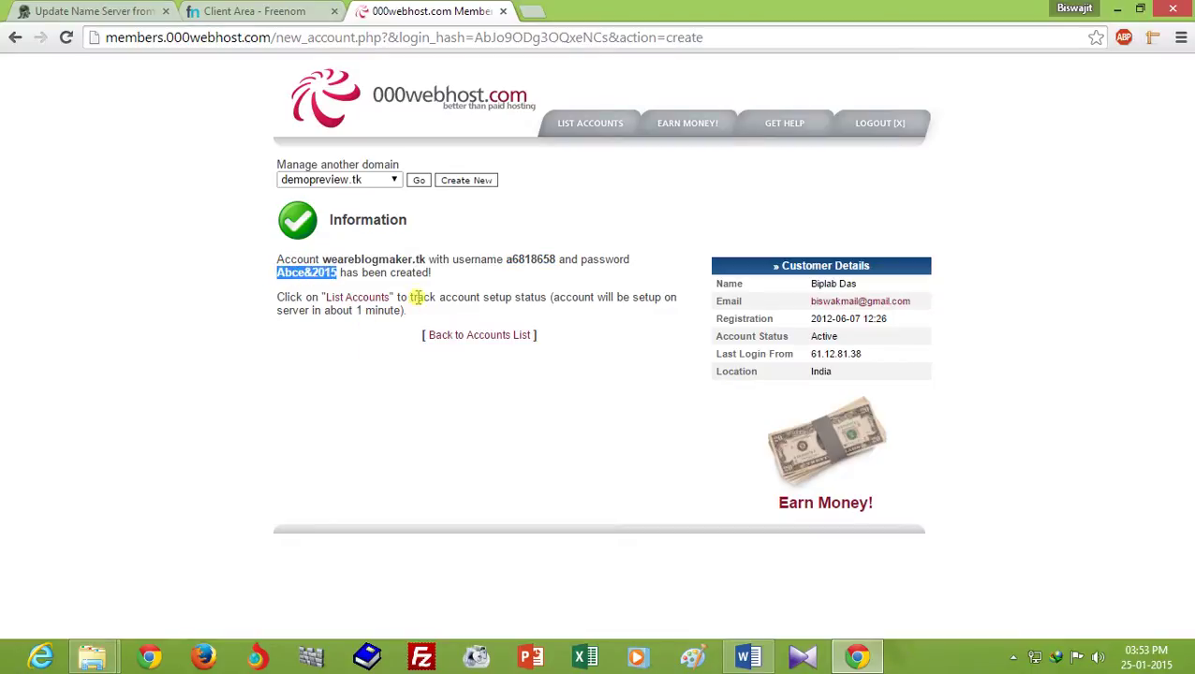
left_click(417, 294)
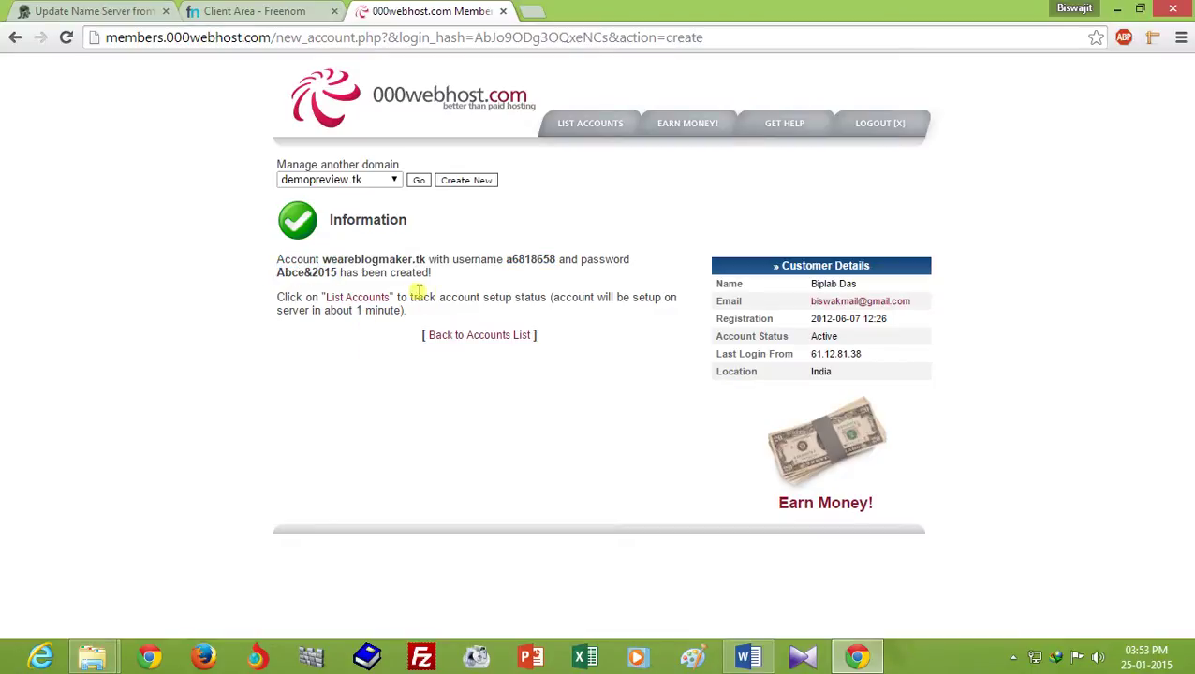
left_click(471, 337)
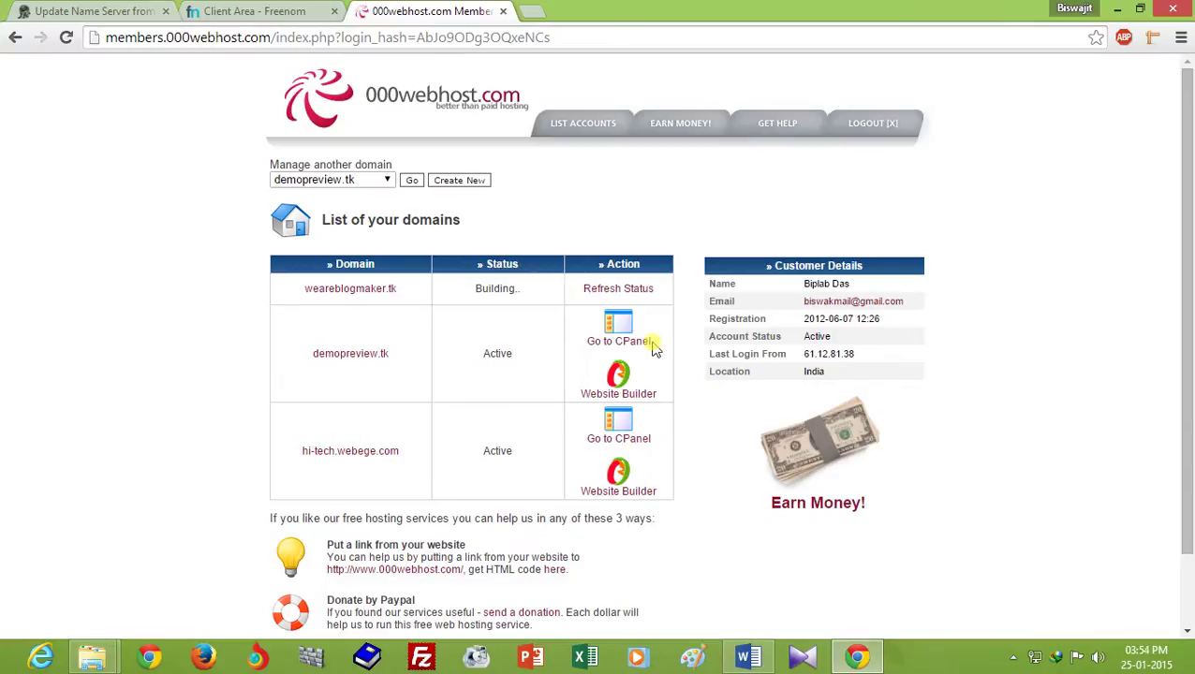
Refresh status and reload the list repeatedly until weareblogmaker.tk changes from Building to Active.
left_click(618, 289)
left_click(614, 293)
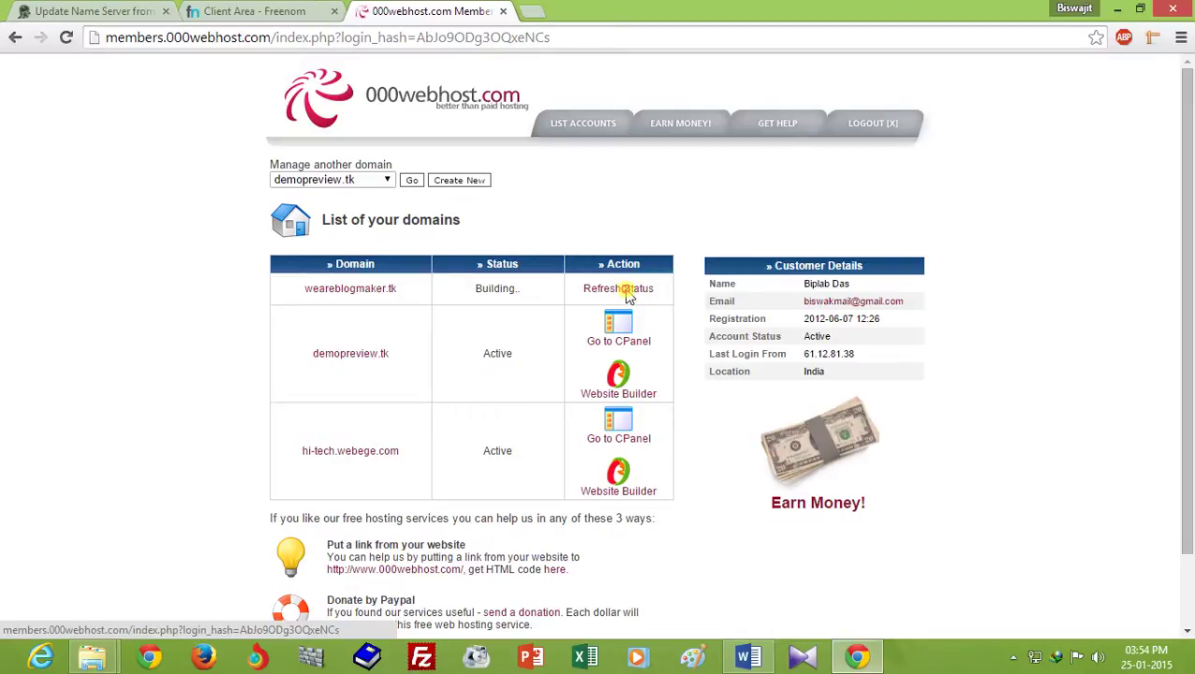
left_click(629, 296)
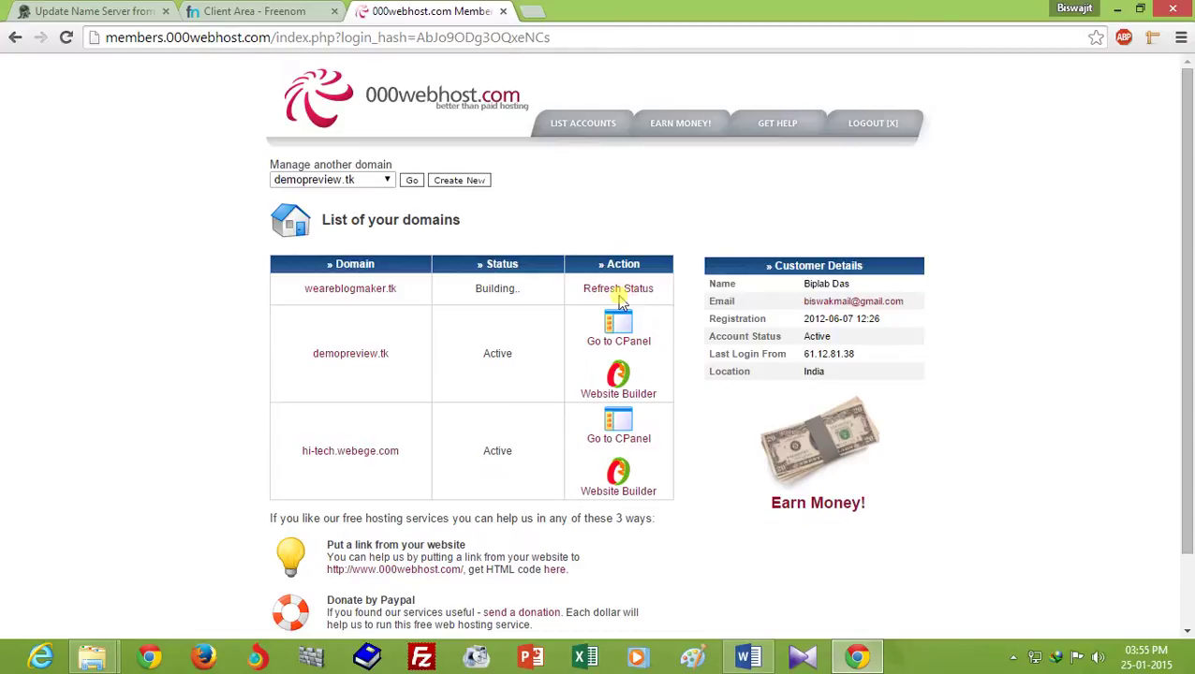
left_click(619, 290)
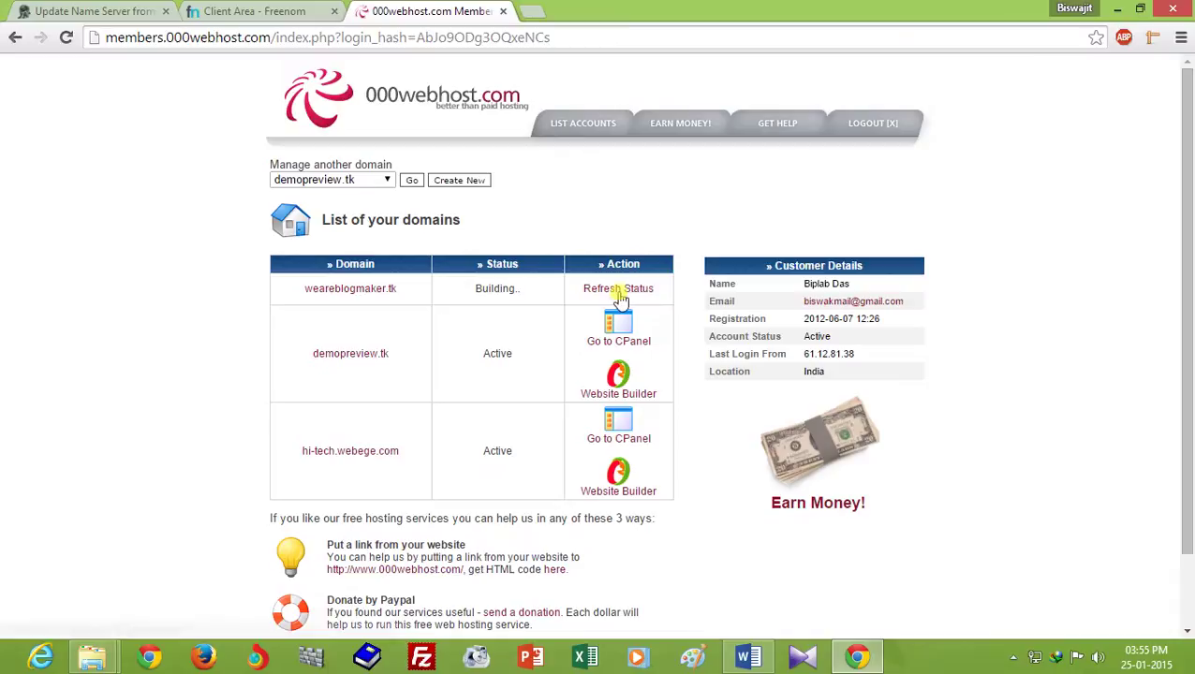
left_click(618, 292)
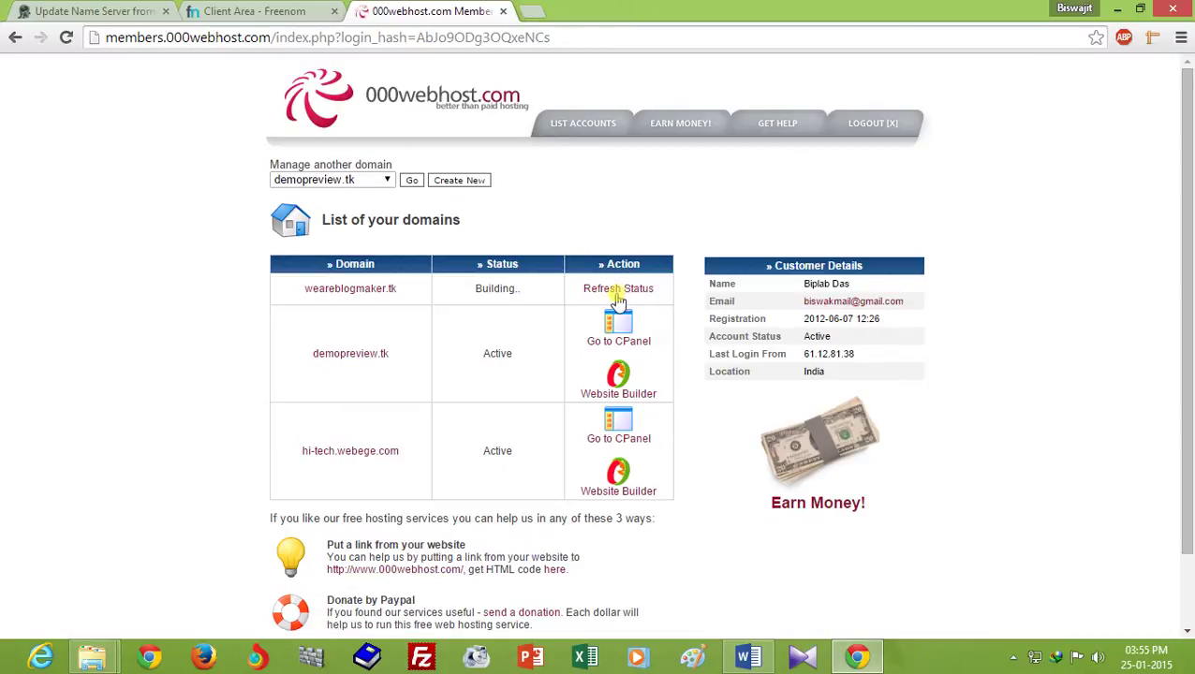
left_click(617, 293)
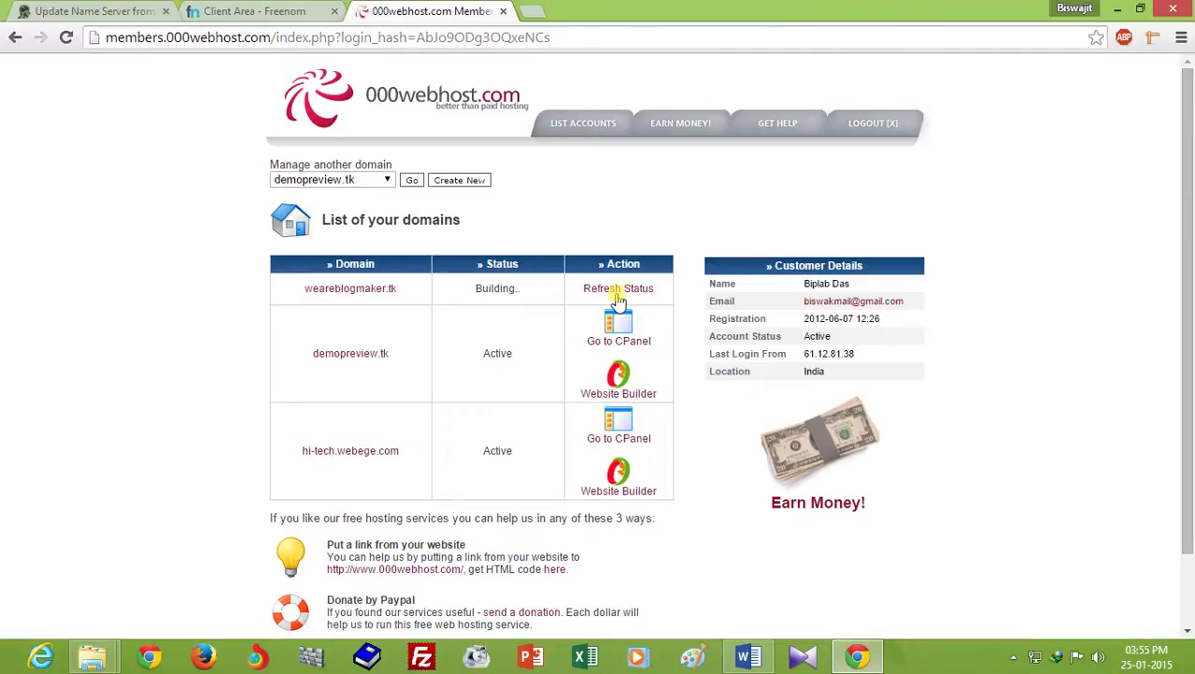
right_click(636, 194)
left_click(675, 247)
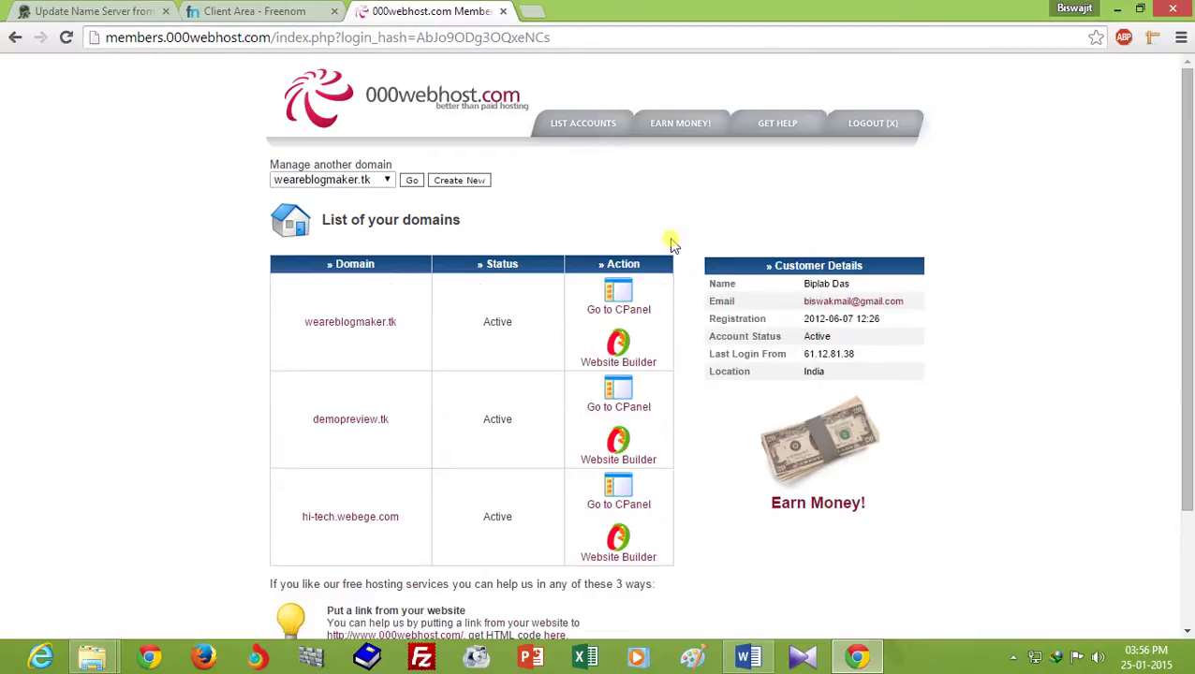
Open weareblogmaker.tk's cPanel account details and copy the nameserver ns01.000webhost.com.
left_click(610, 316)
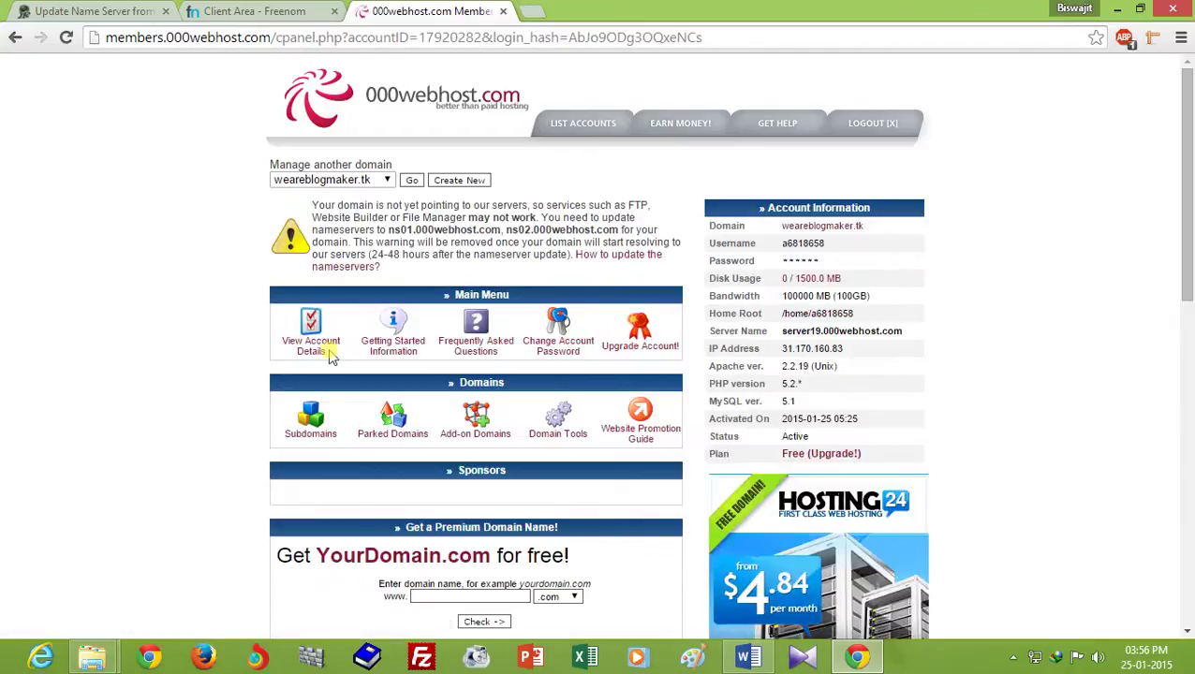
left_click(316, 346)
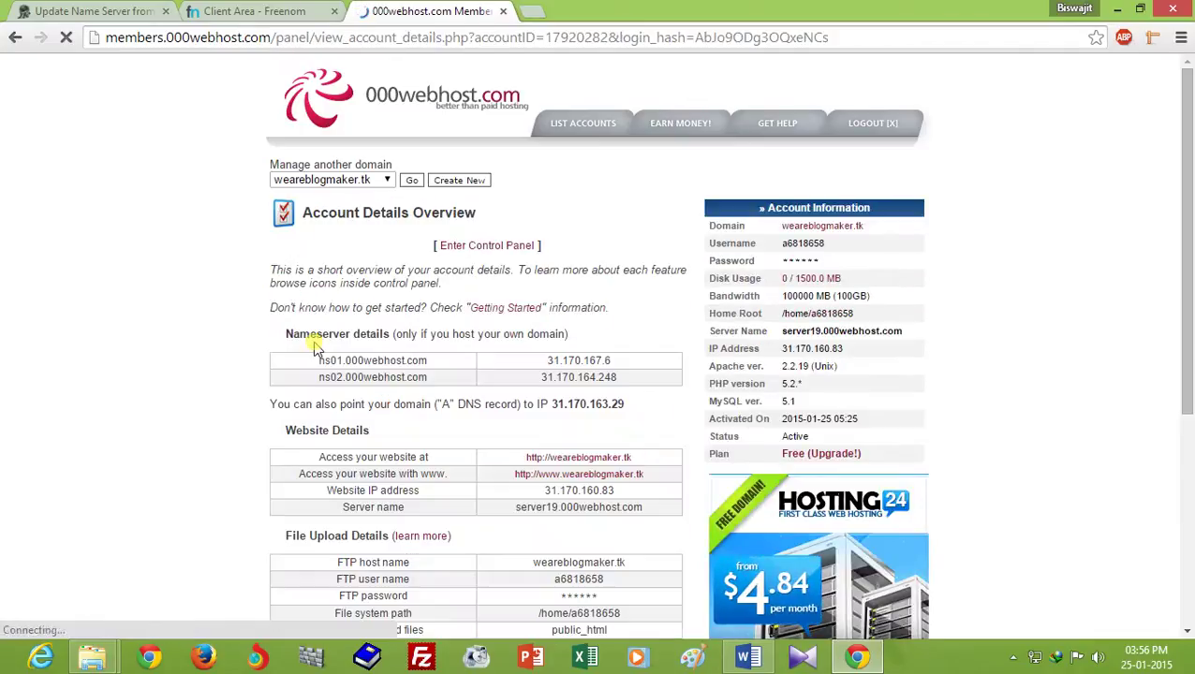
left_click_drag(1190, 214, 1191, 268)
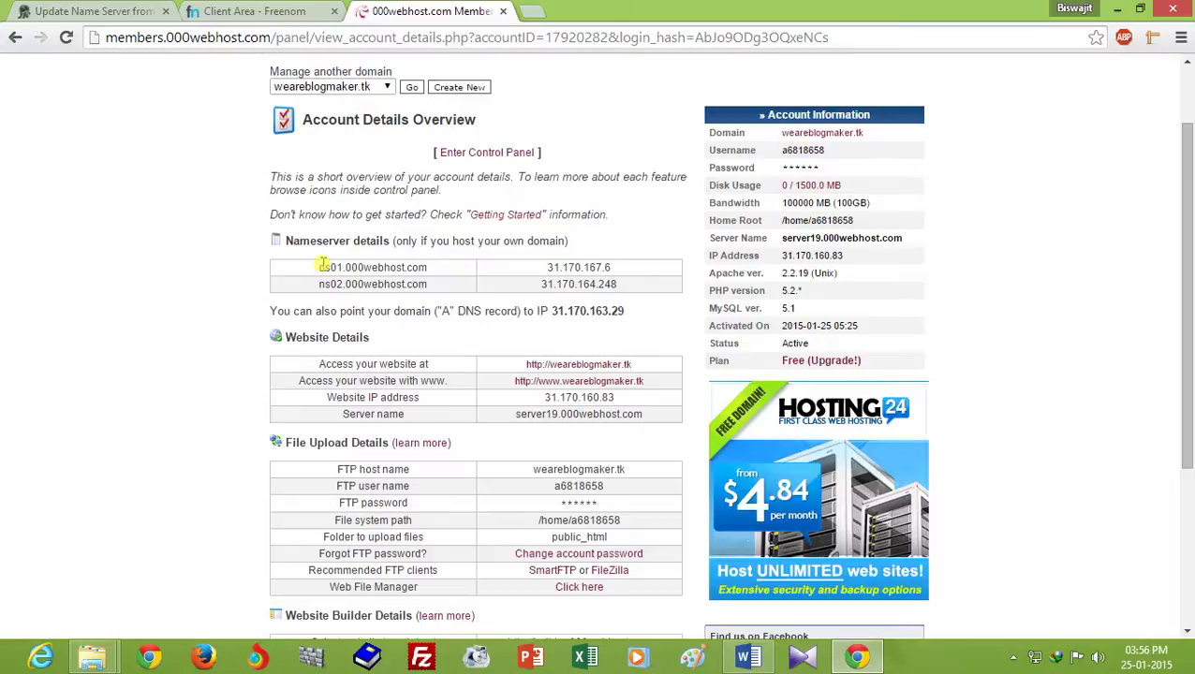
scroll(318, 260, "down", 1)
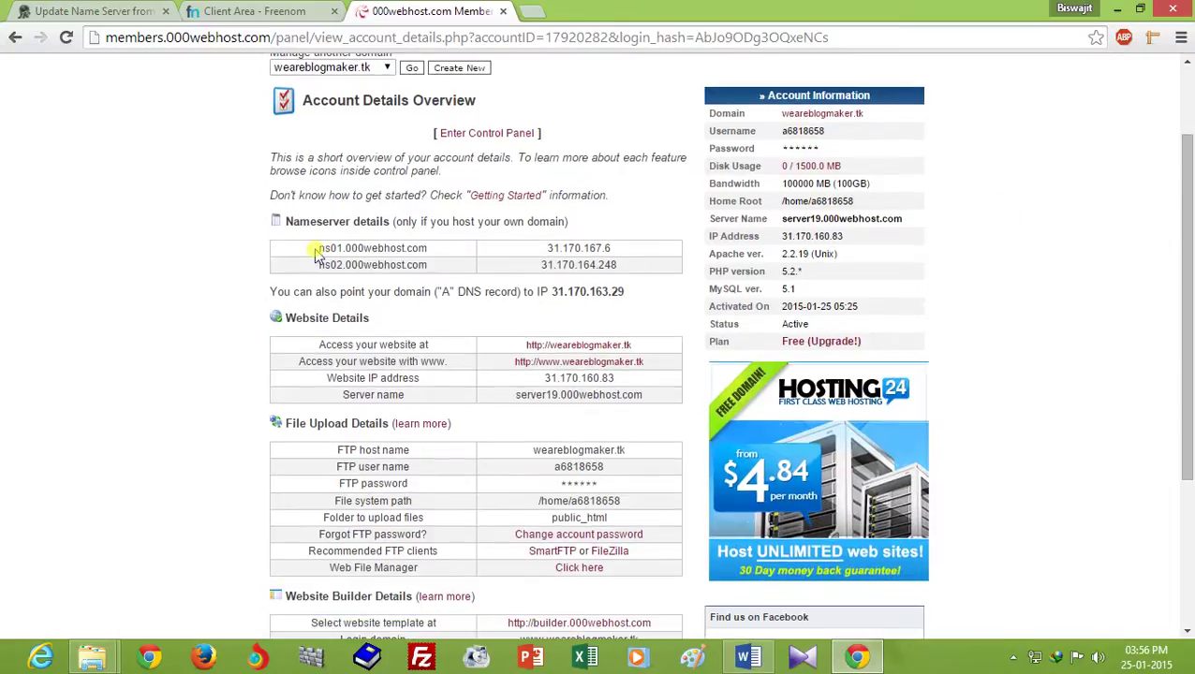
left_click_drag(321, 248, 427, 247)
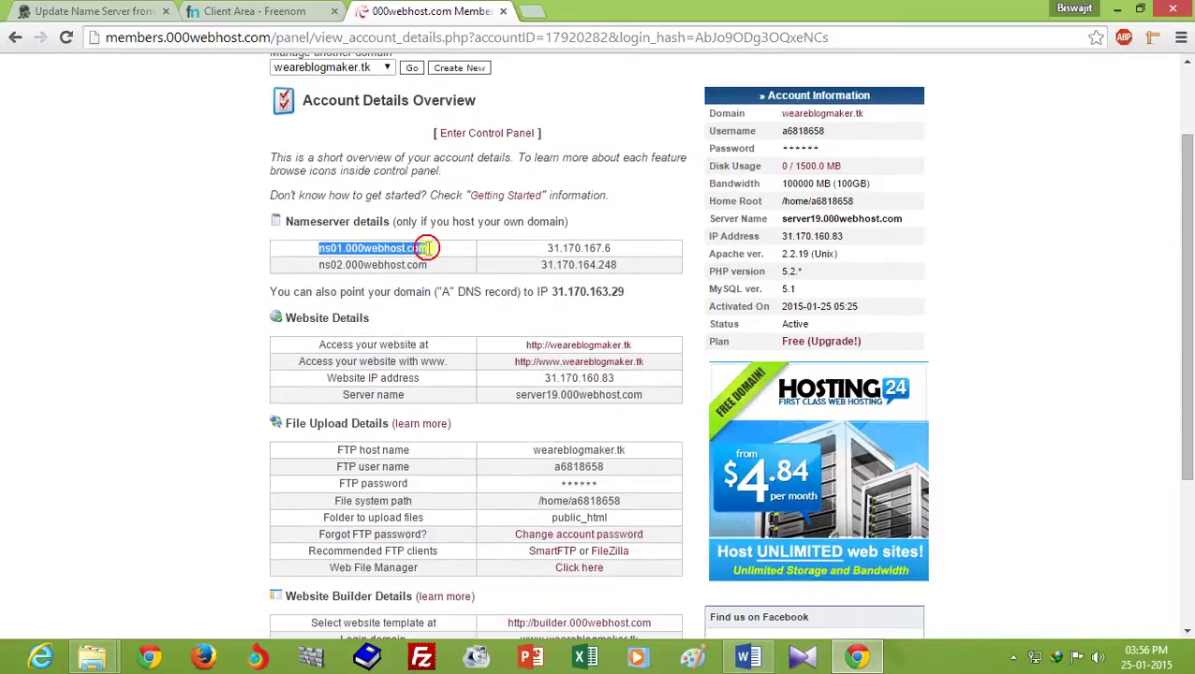
right_click(411, 250)
left_click(440, 263)
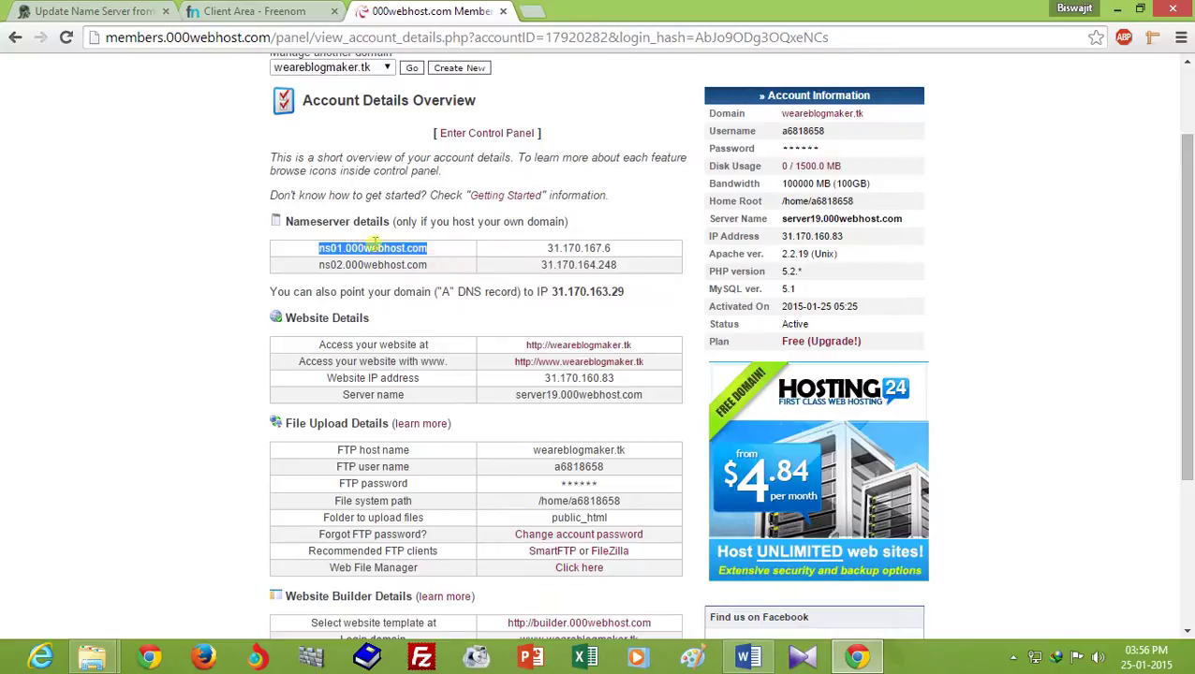
Clear all four NS01–NS04.FREENOM.COM values from Freenom's nameserver fields.
left_click(249, 10)
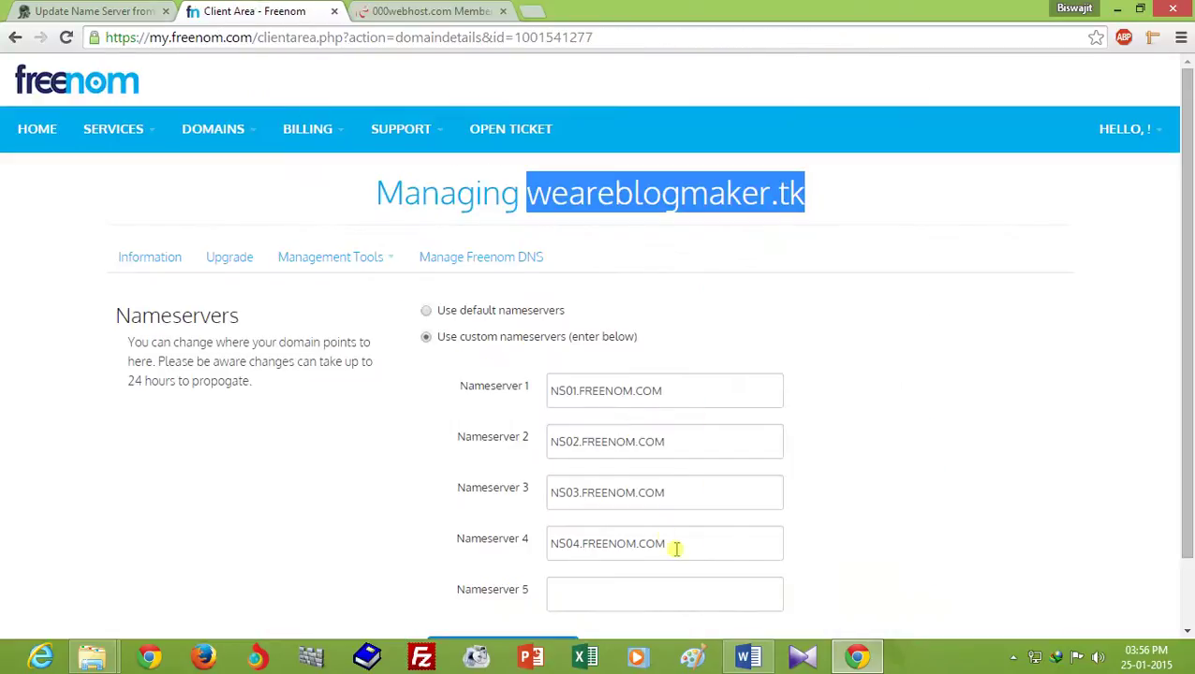
left_click_drag(675, 548, 526, 551)
key("BackSpace")
left_click_drag(683, 490, 541, 490)
key("BackSpace")
left_click_drag(683, 442, 522, 444)
key("BackSpace")
left_click_drag(672, 394, 521, 377)
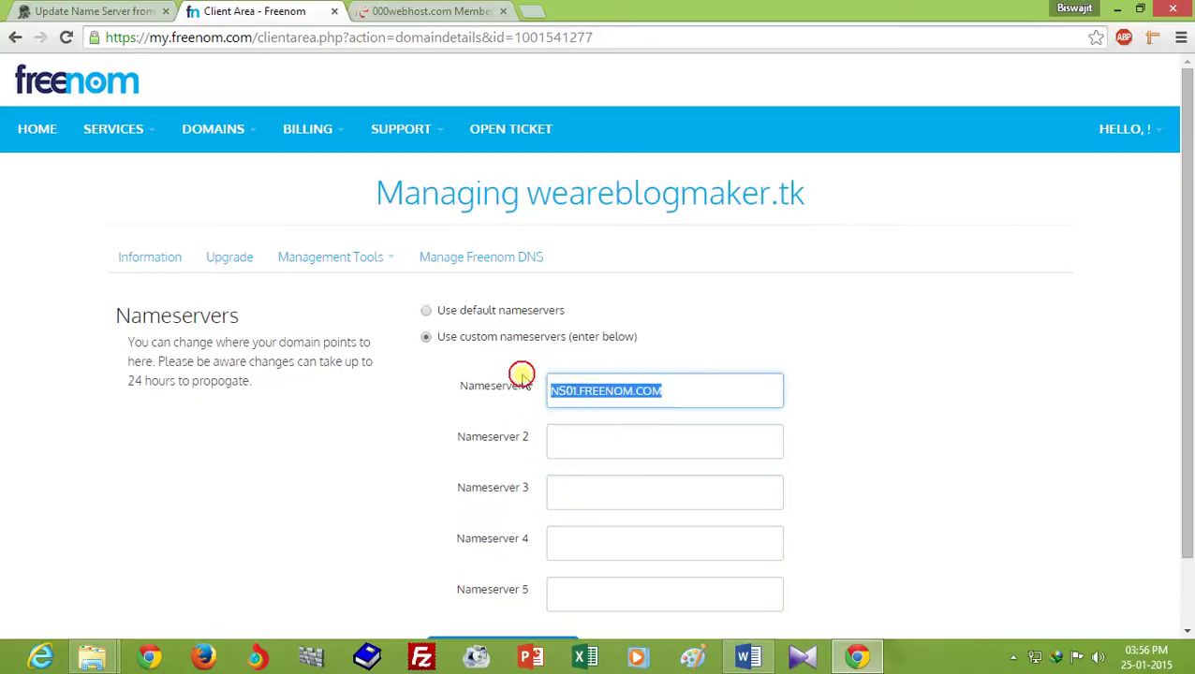
key("BackSpace")
Fill Nameserver 1 with ns01.000webhost.com and Nameserver 2 with ns02.000webhost.com.
right_click(613, 393)
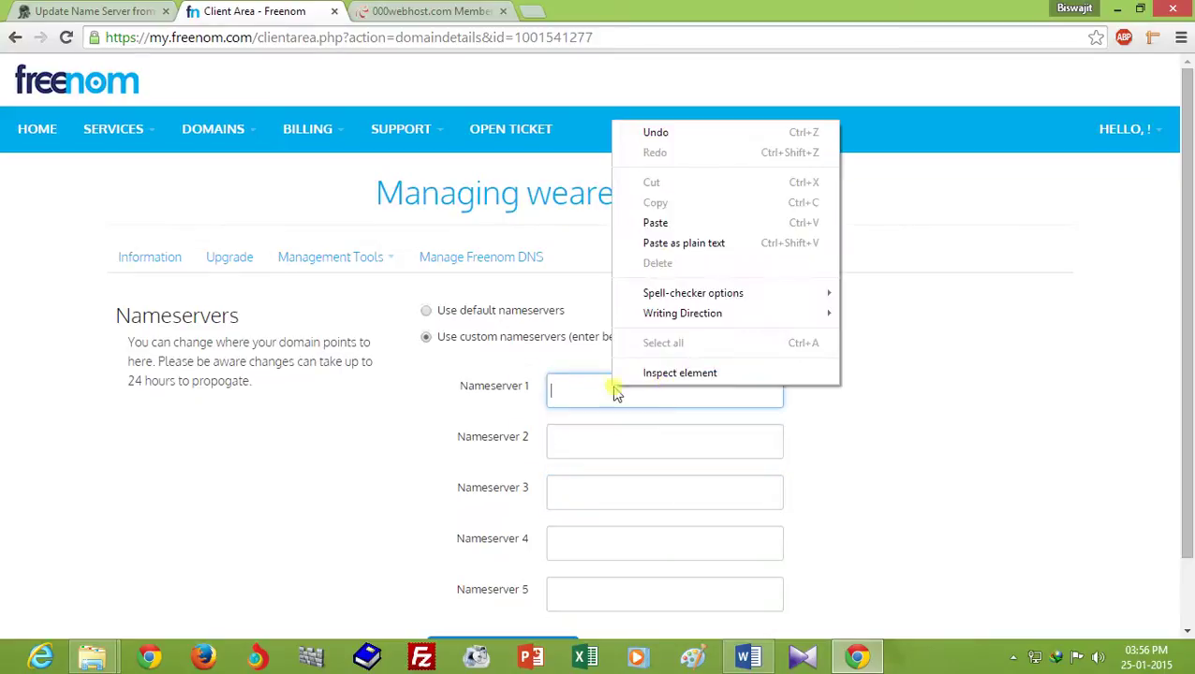
left_click(656, 223)
left_click(393, 9)
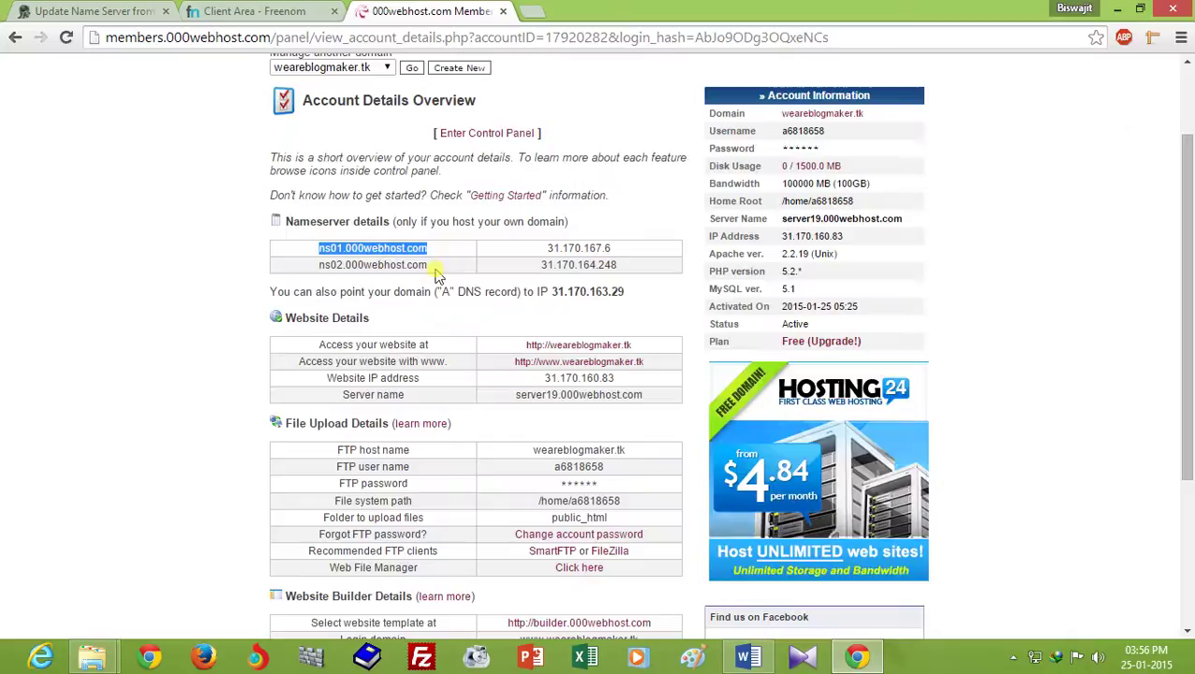
left_click_drag(436, 272, 316, 266)
right_click(329, 272)
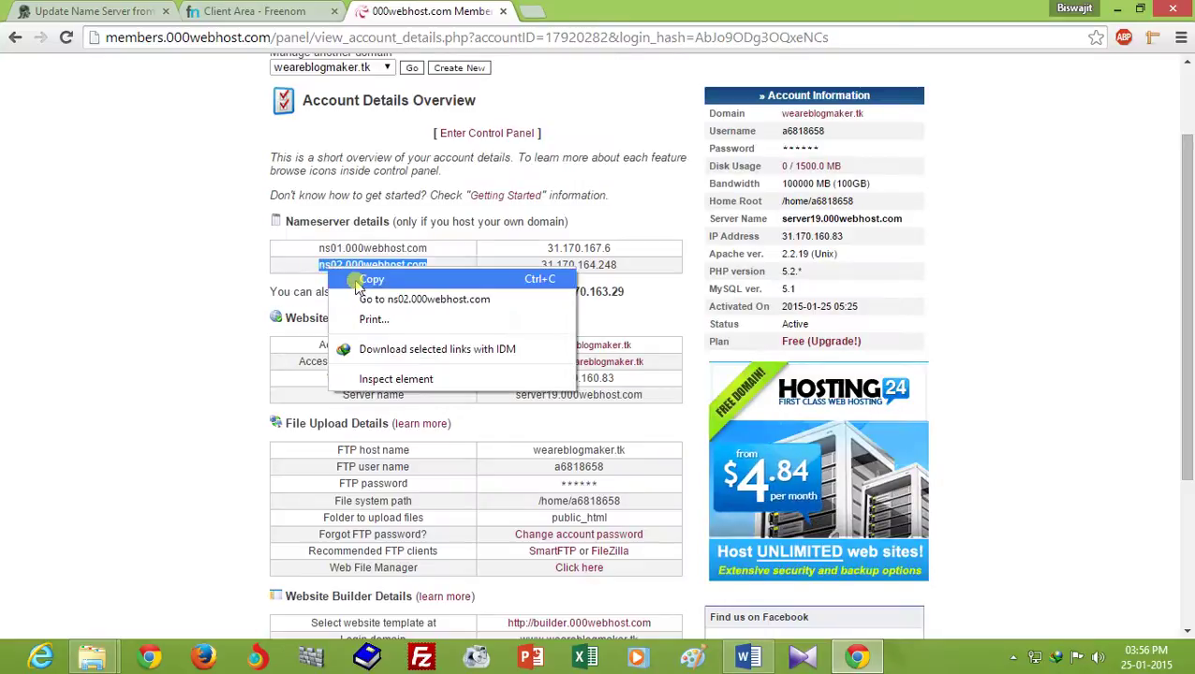
left_click(362, 283)
left_click(255, 10)
left_click(574, 429)
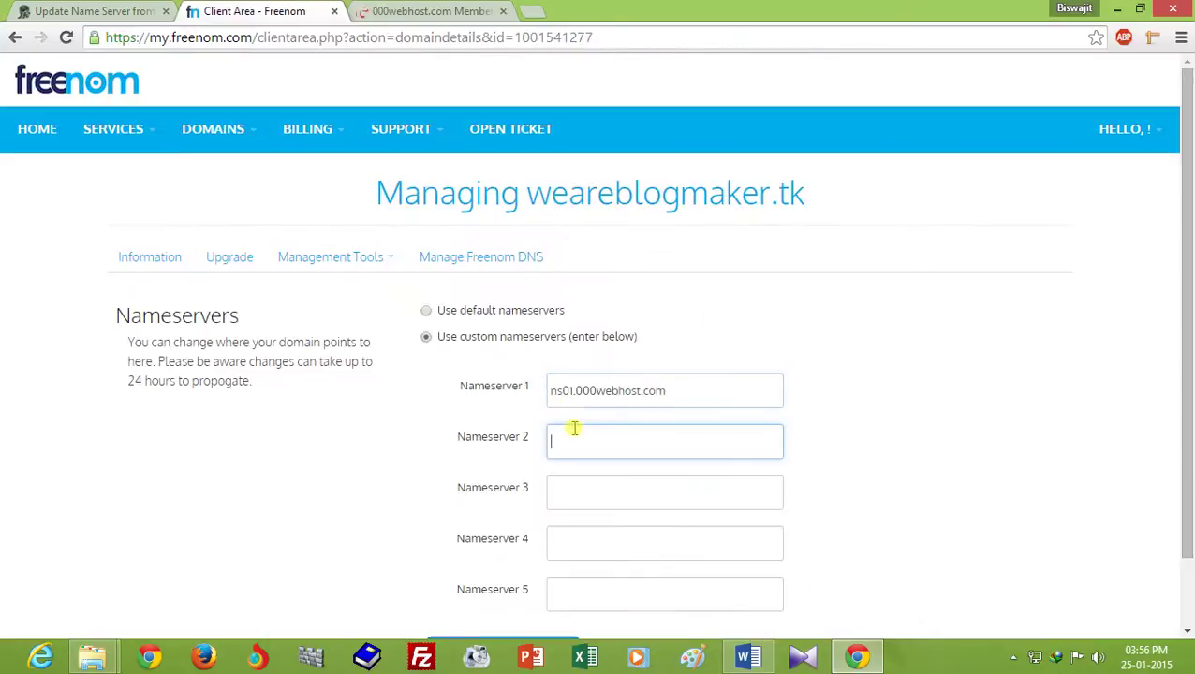
right_click(574, 429)
left_click(619, 269)
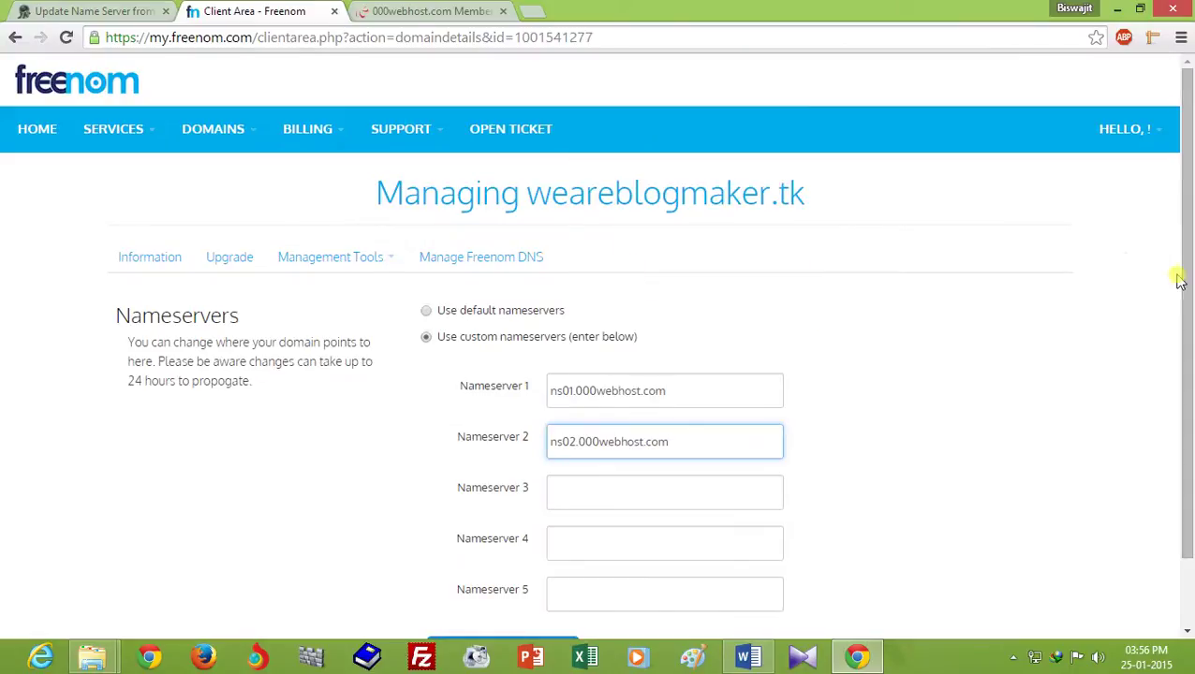
Save the changed nameservers and return to the My Domains list.
scroll(1180, 281, "down", 1)
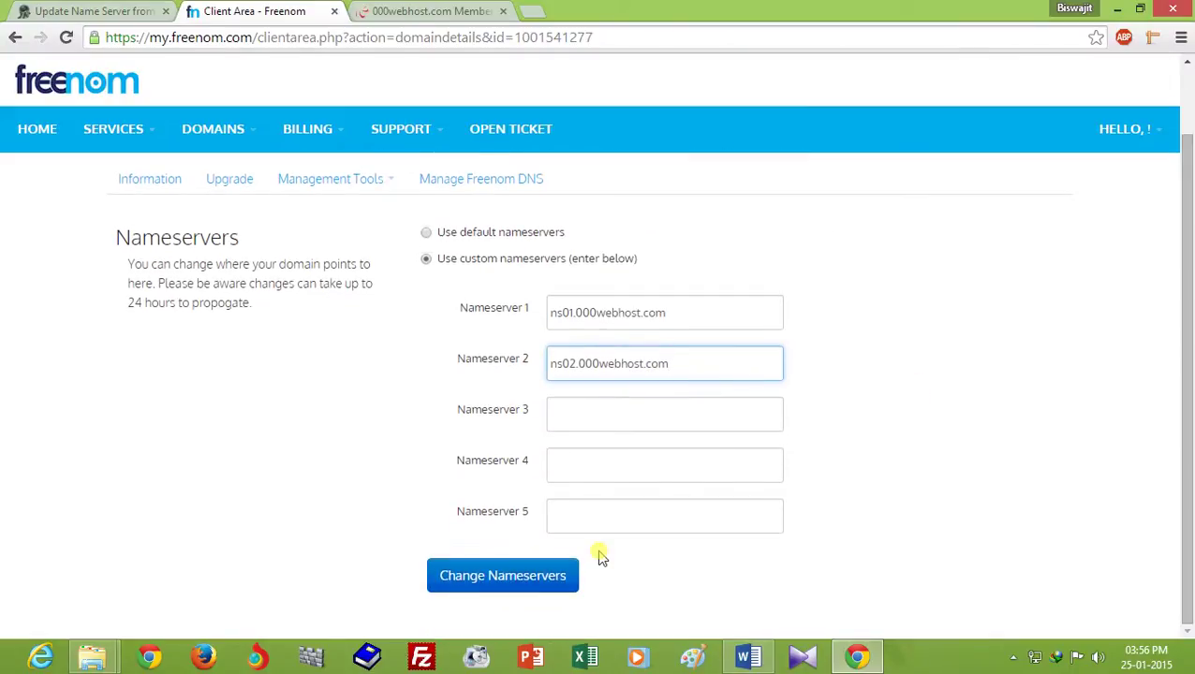
left_click(510, 579)
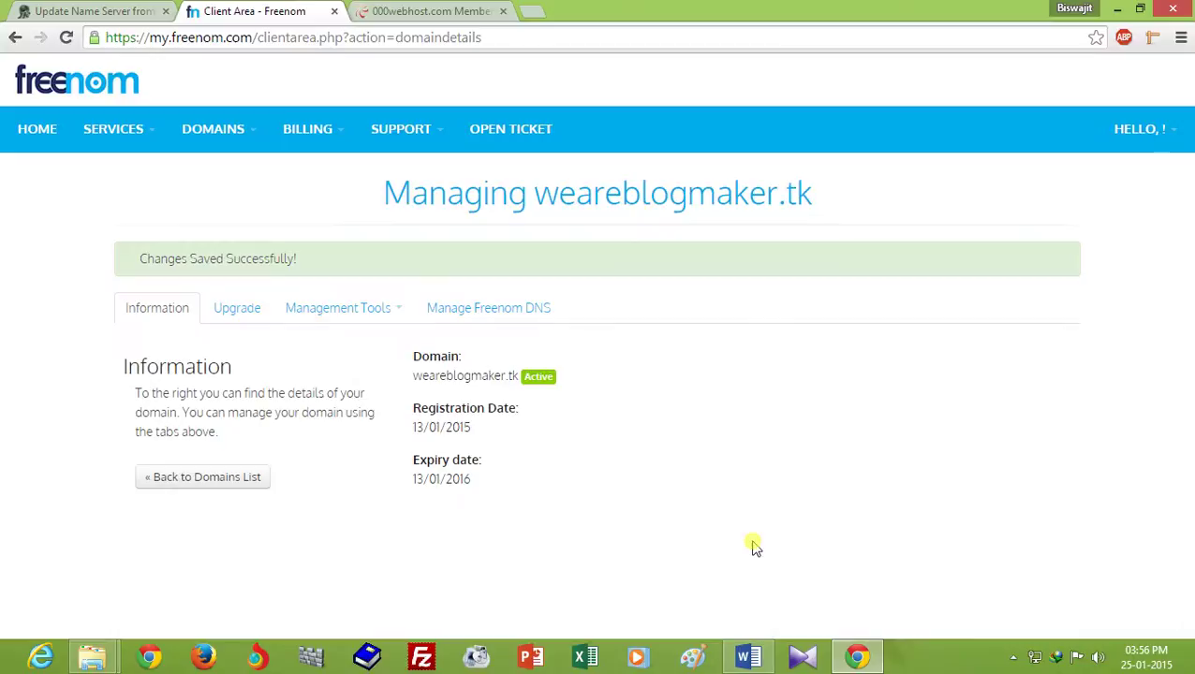
left_click(235, 487)
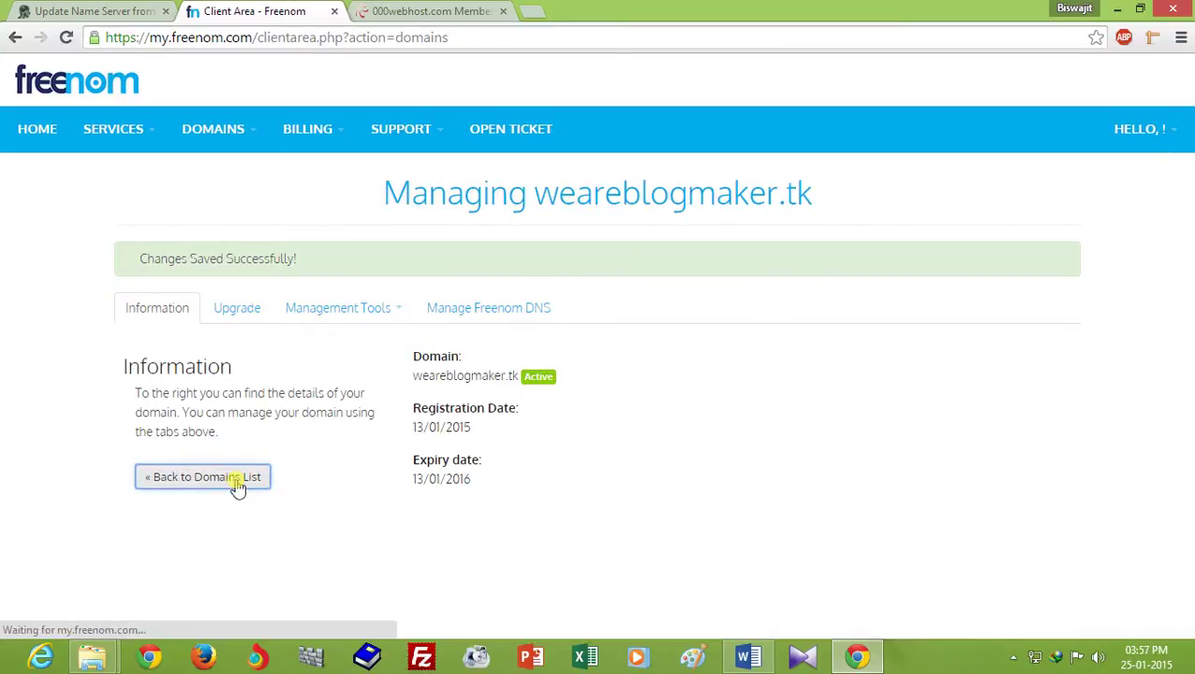
Load weareblogmaker.tk in a new tab, which reports the site as not available.
left_click(429, 9)
left_click(531, 10)
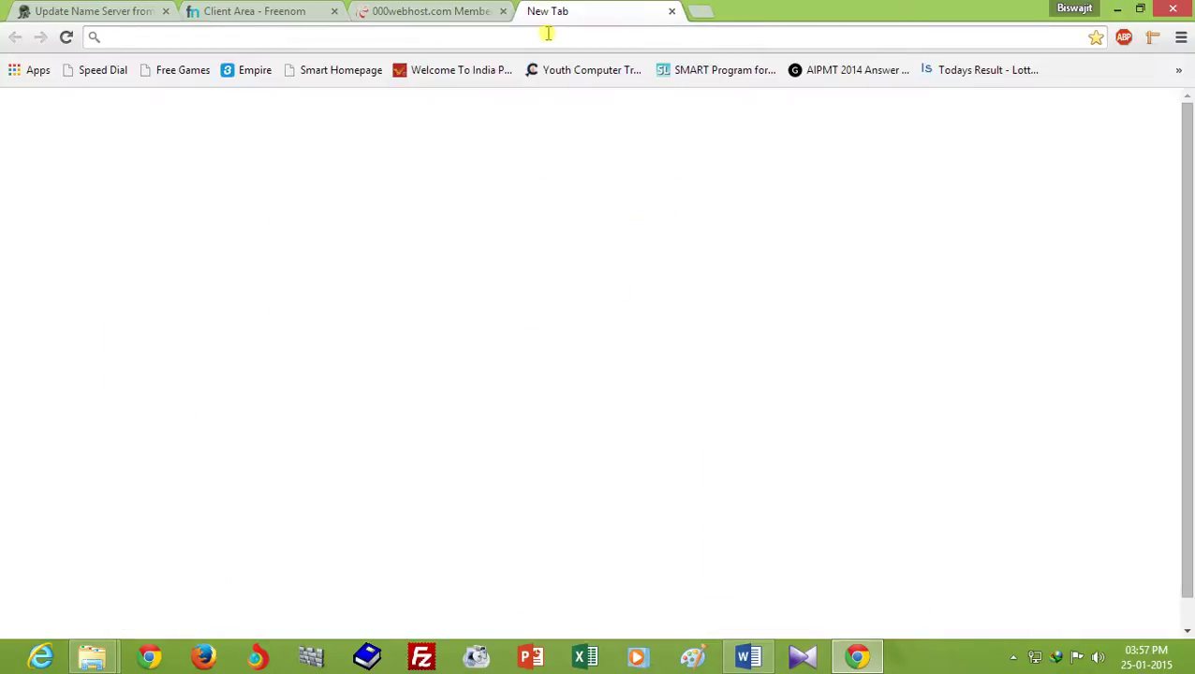
type("we")
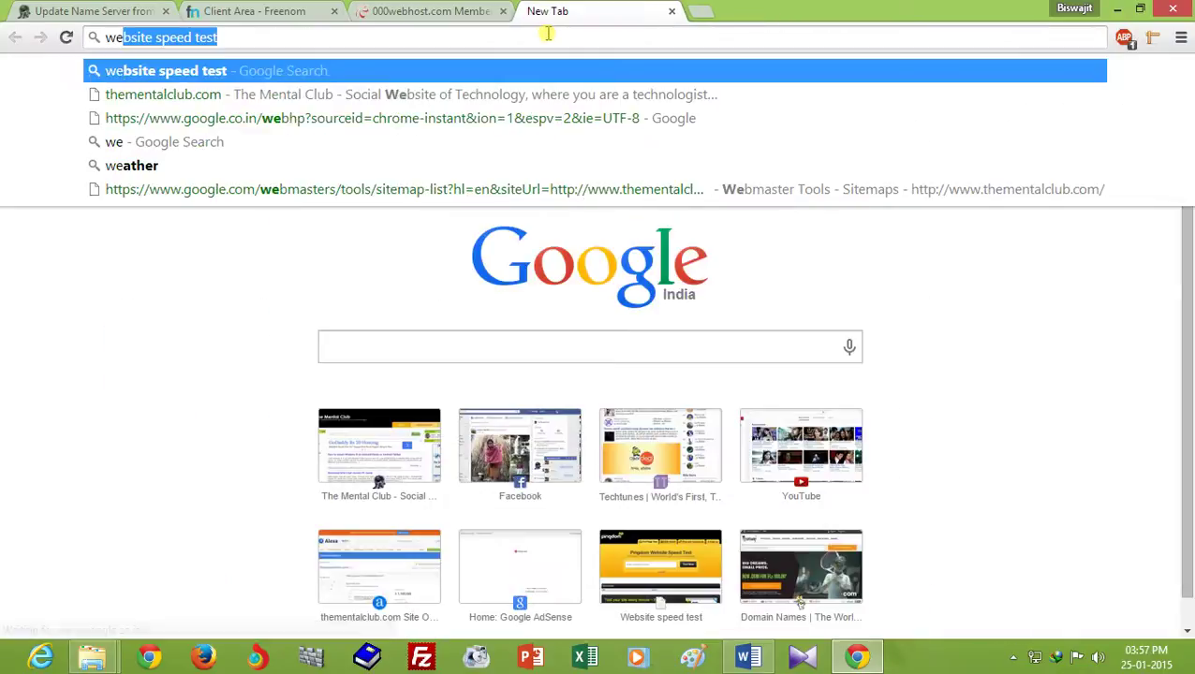
type("areblo")
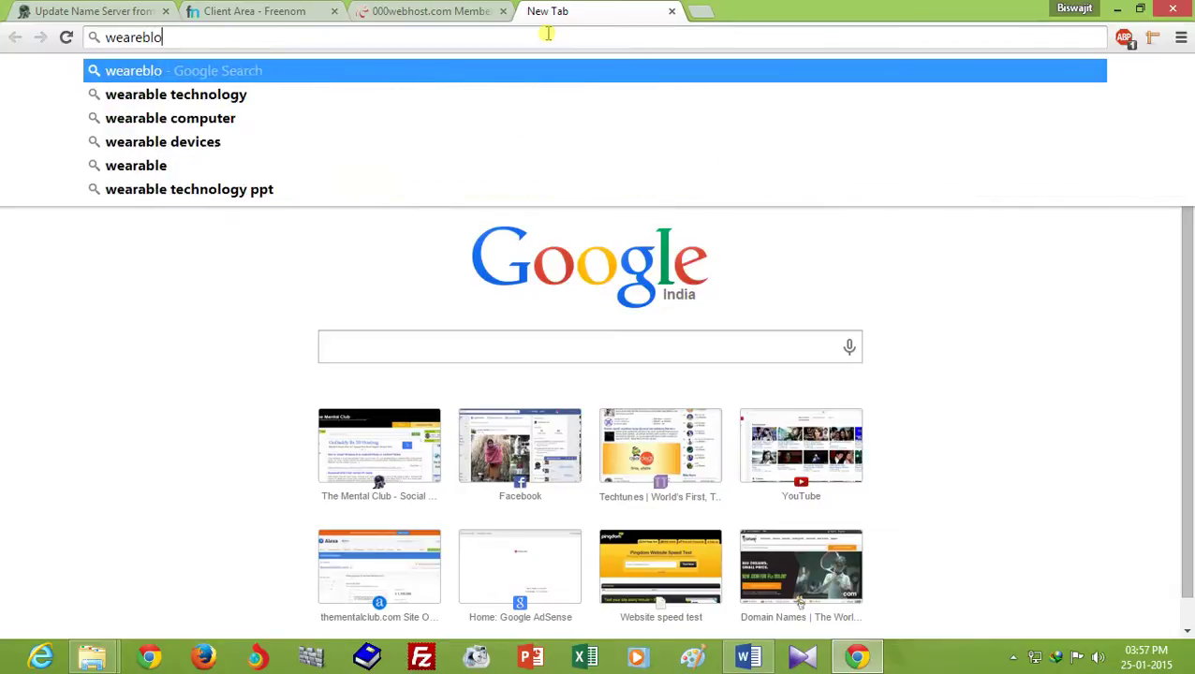
type("gmaker.")
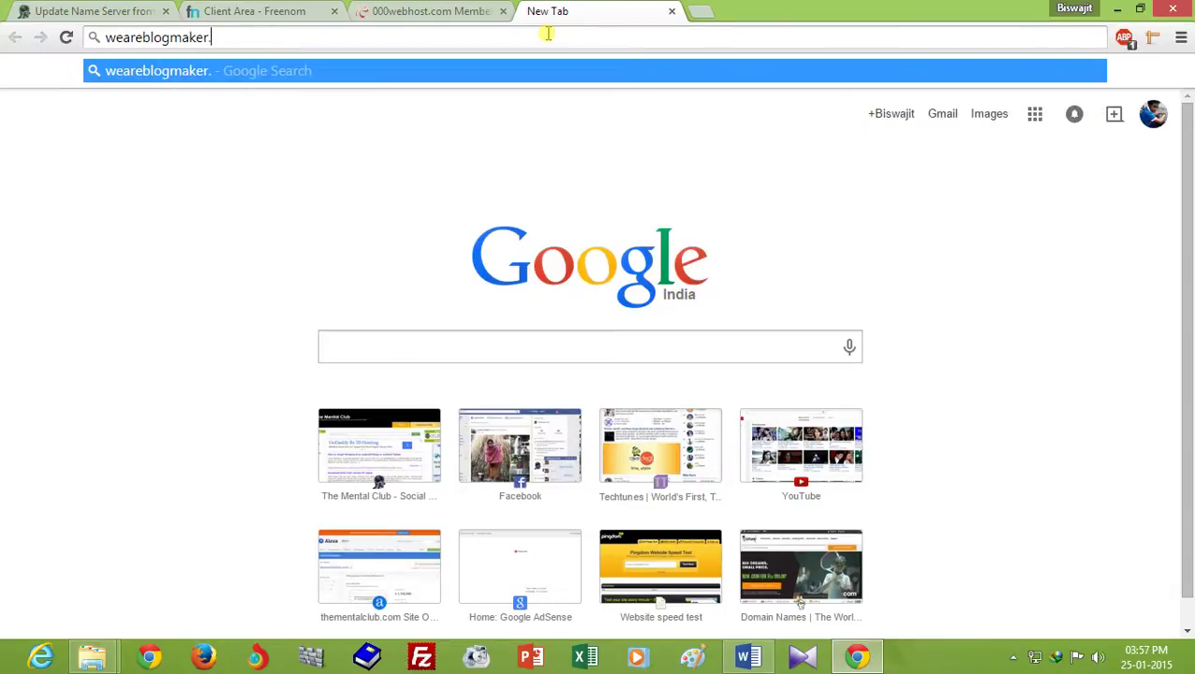
type("tk")
key("Return")
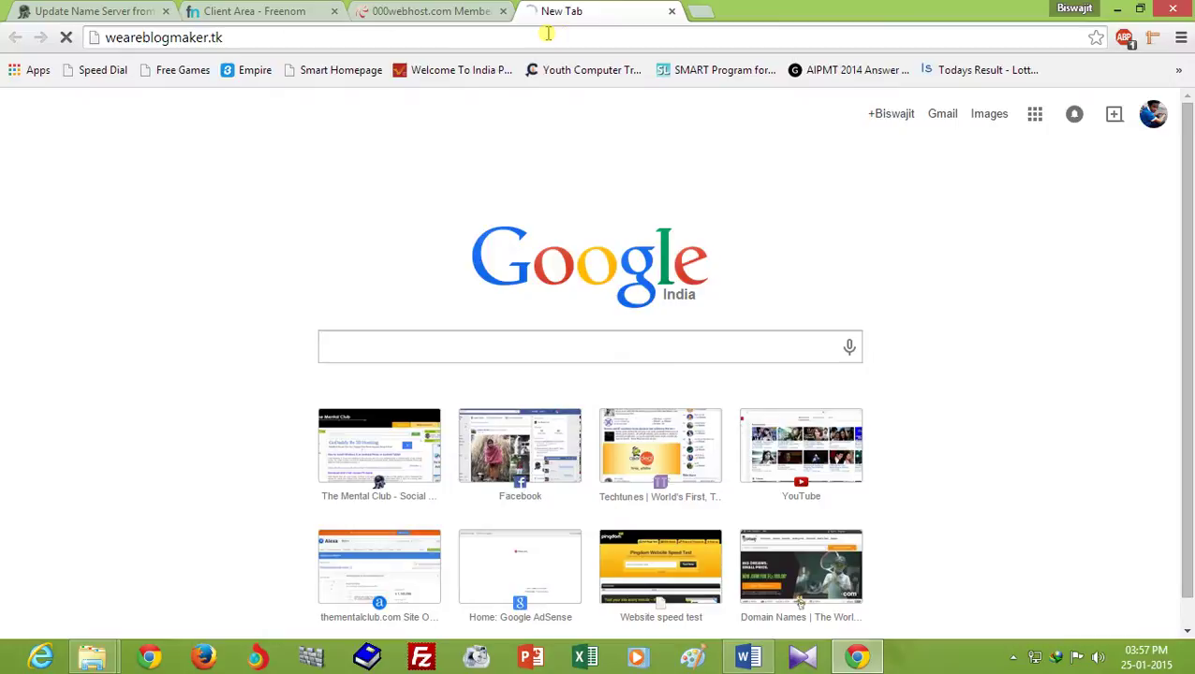
left_click(543, 34)
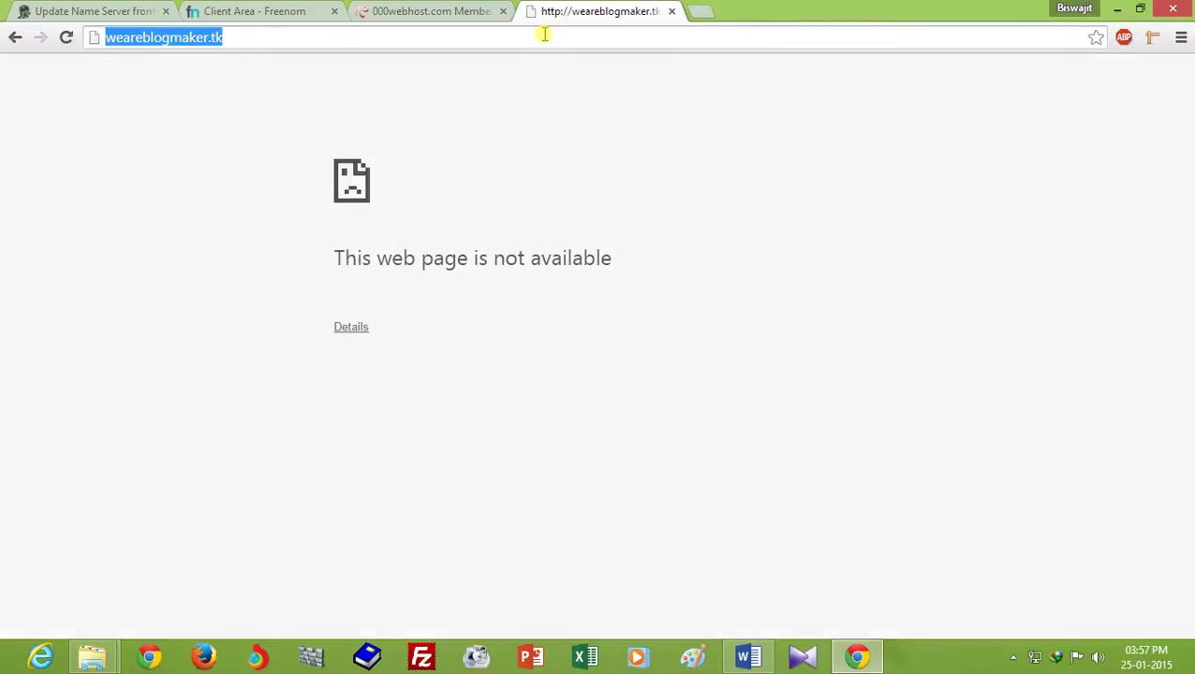
left_click(544, 33)
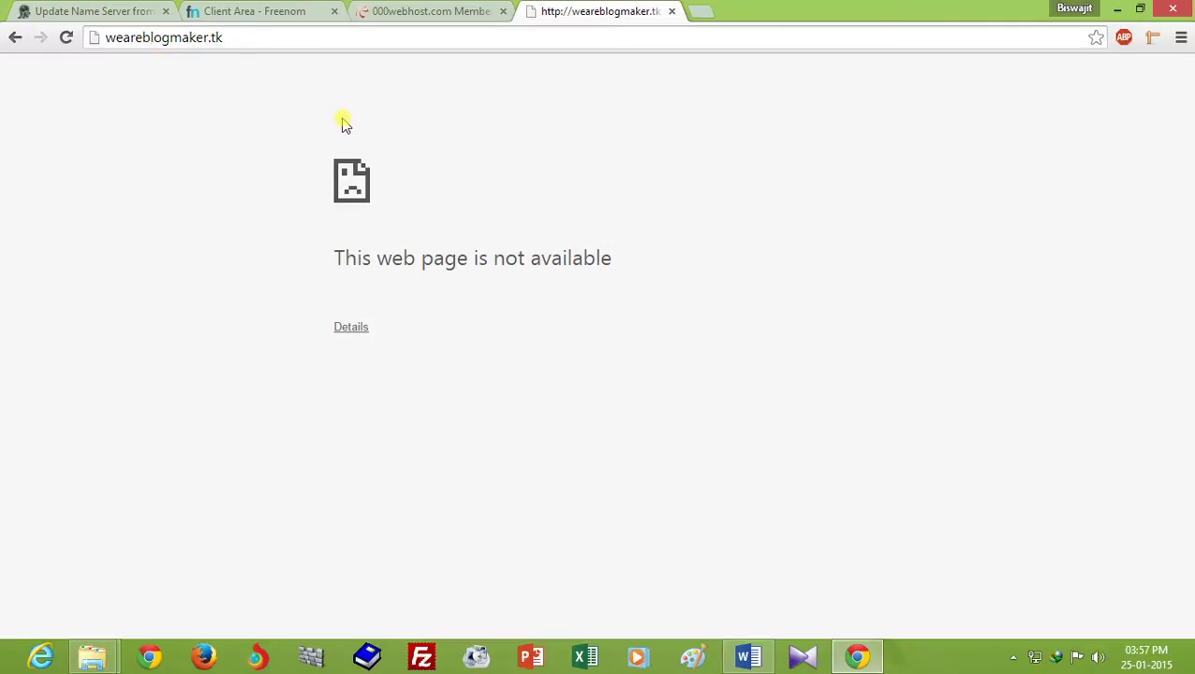
Return to The Mental Club tutorial on updating nameservers from Freenom to 000webhost.
left_click(414, 12)
left_click_drag(1186, 254, 1188, 113)
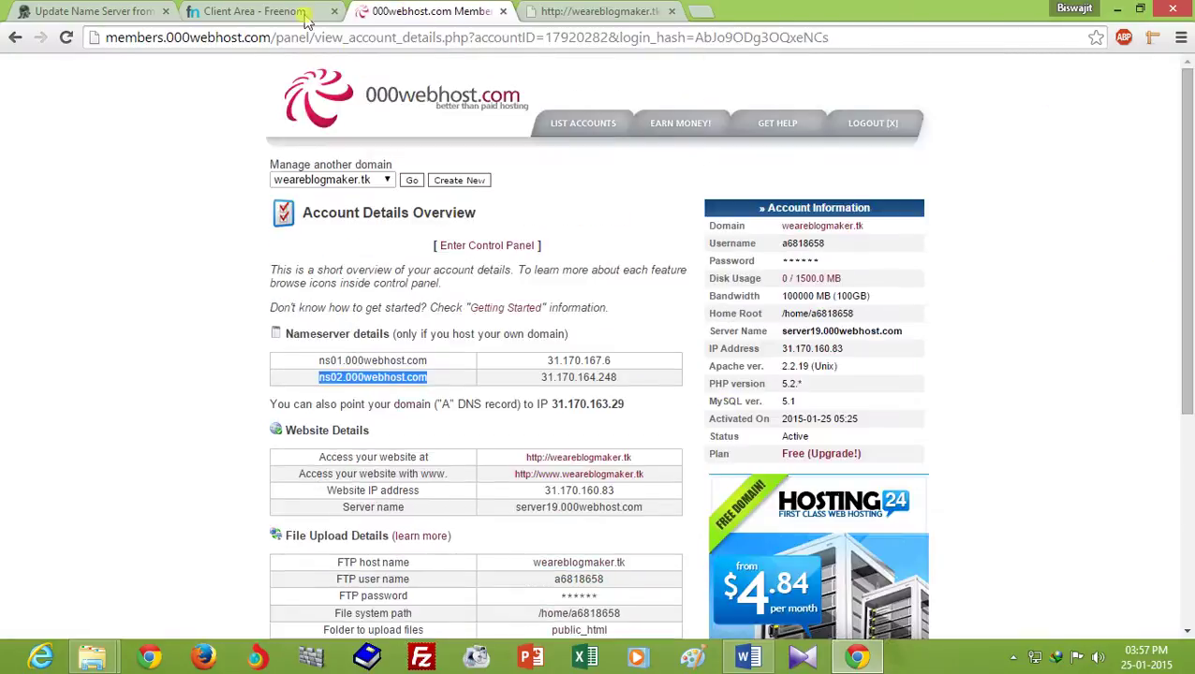
left_click(253, 11)
left_click(124, 10)
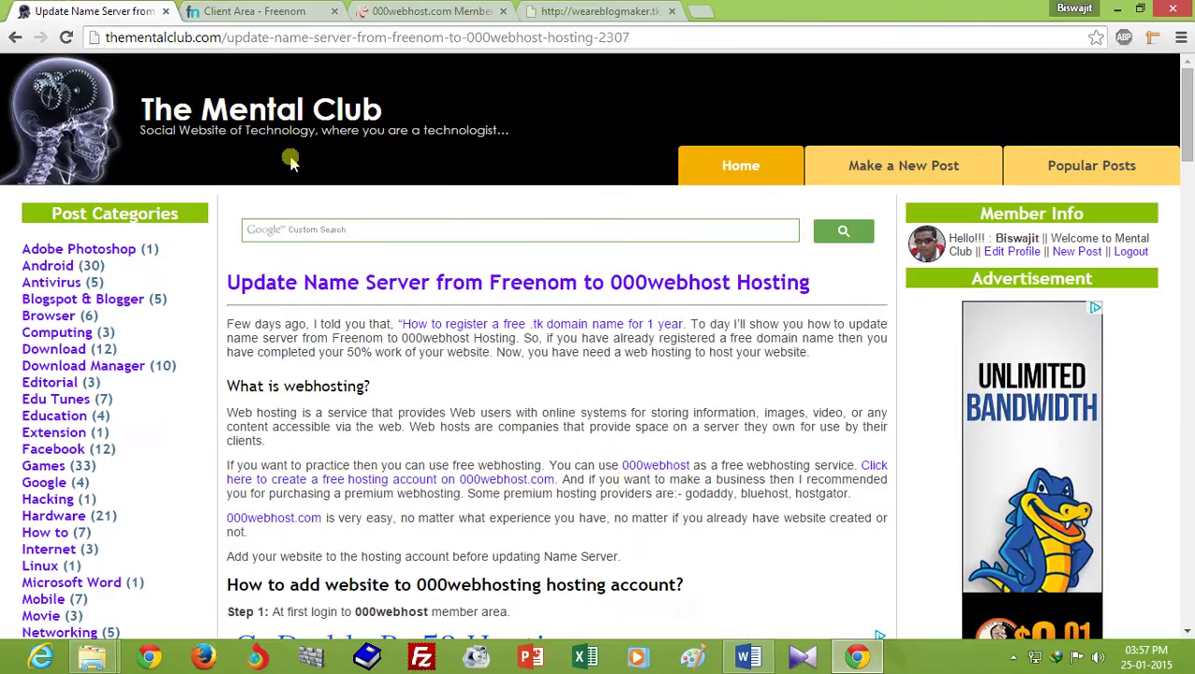